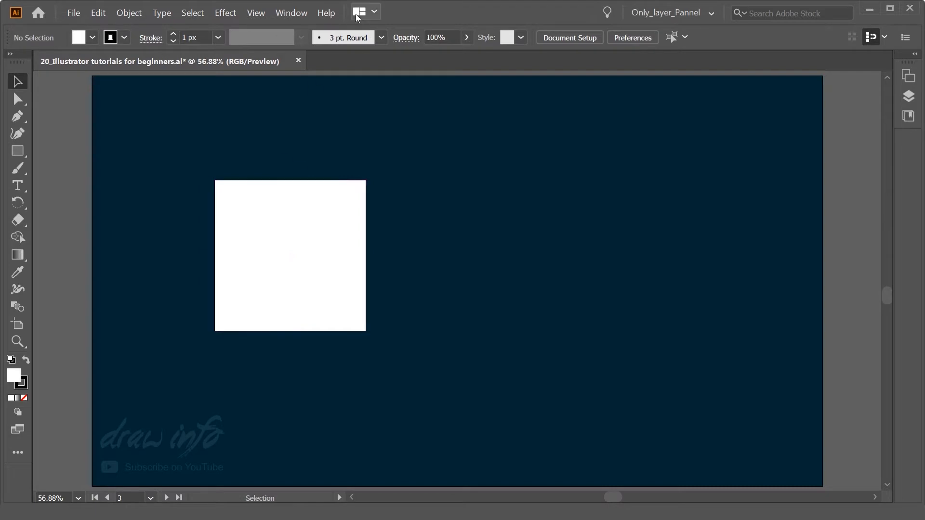
Delete the white square from the artboard.
left_click(360, 241)
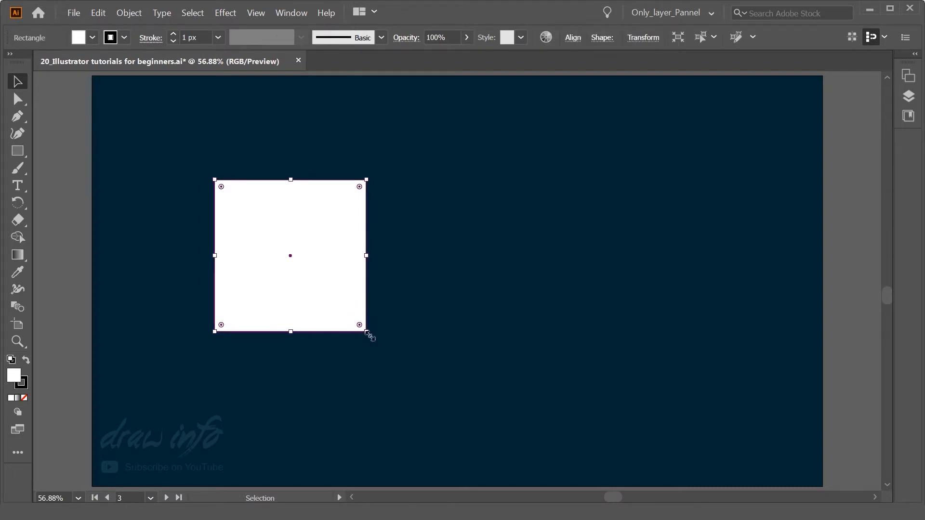
left_click(393, 336)
left_click(337, 297)
key("Delete")
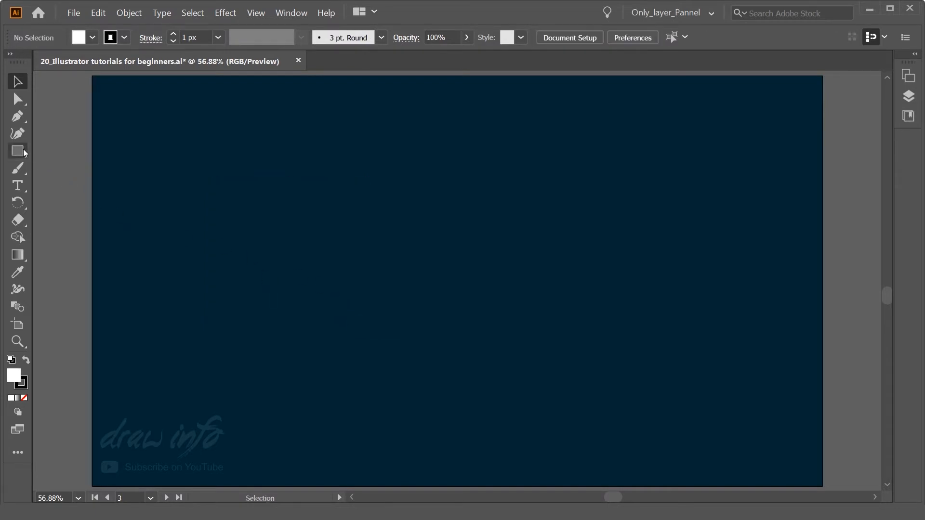
Draw a white rectangle about 754 px wide and 382 px high in the left half of the artboard.
left_click(24, 153)
left_click_drag(183, 190, 470, 335)
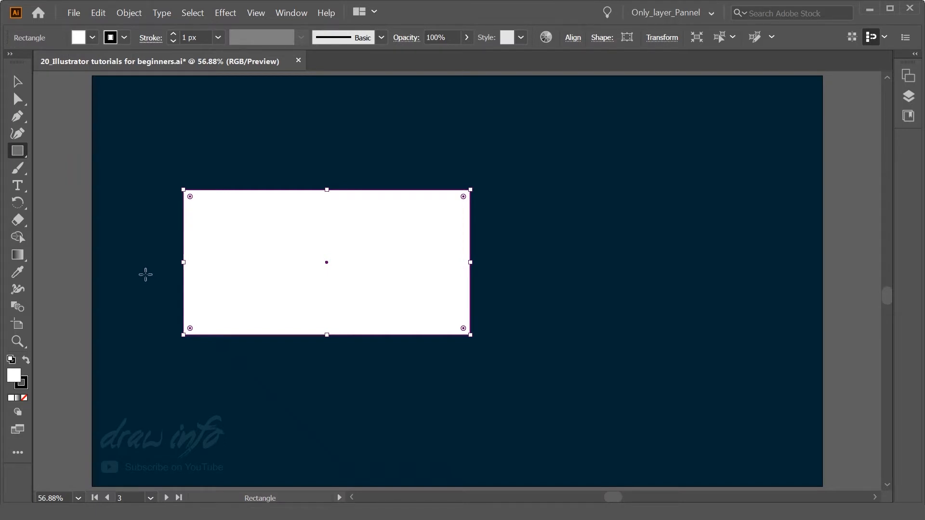
key("v")
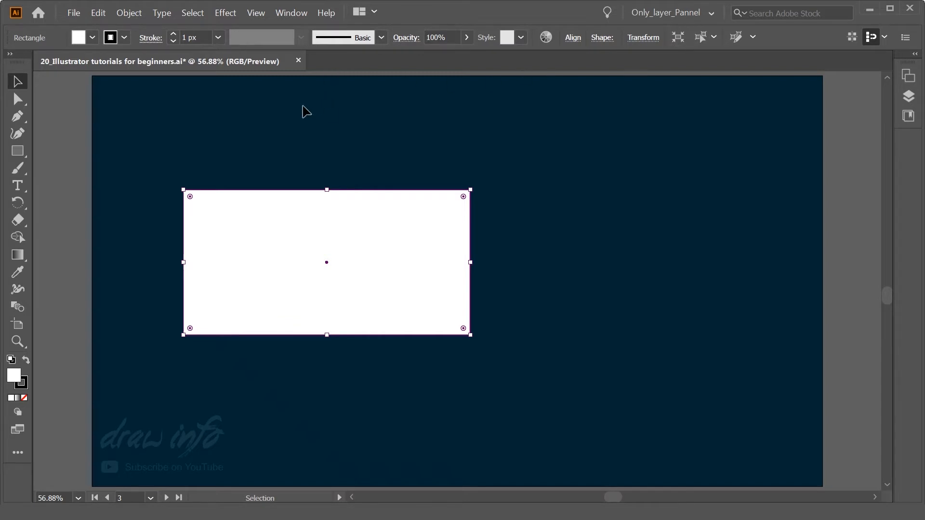
Display the Properties panel with the new rectangle selected.
left_click(291, 13)
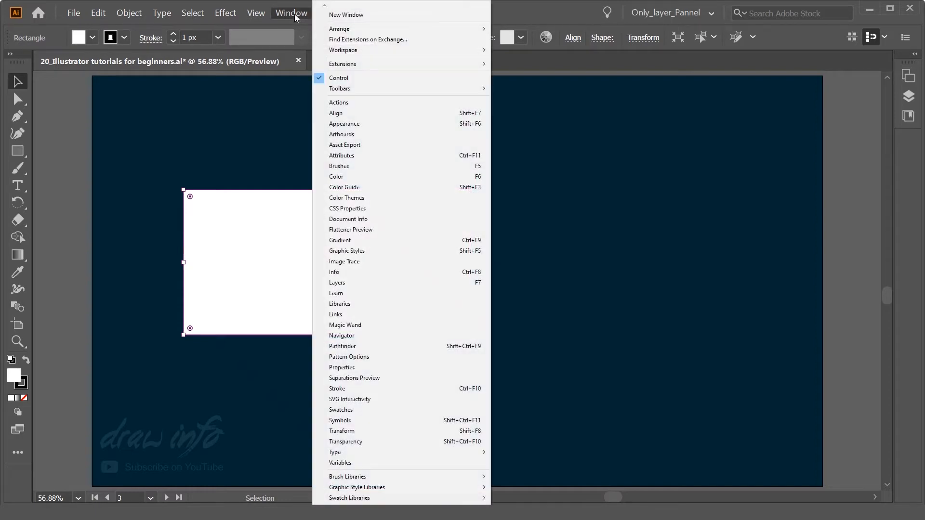
left_click(404, 369)
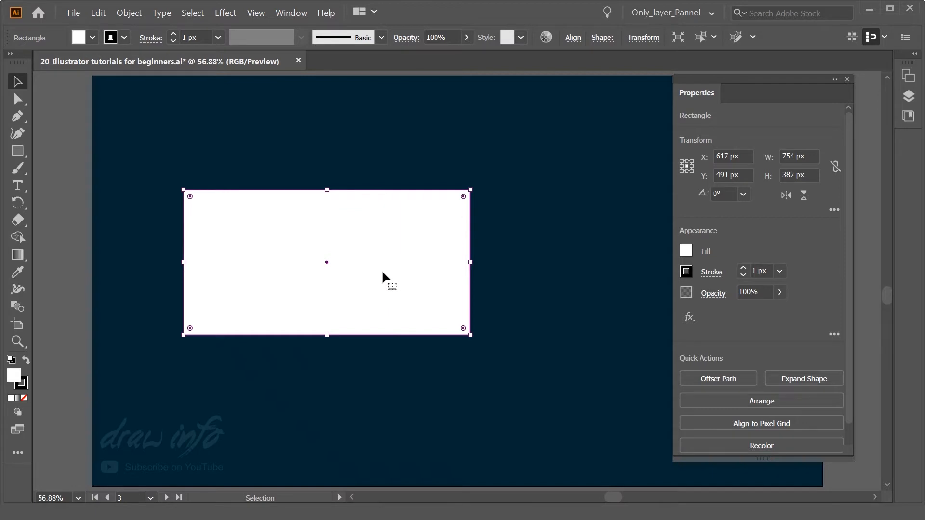
left_click(201, 359)
left_click(227, 311)
Try rotation angles of 30° and 120° on the rectangle and return its angle to 0°.
left_click(743, 199)
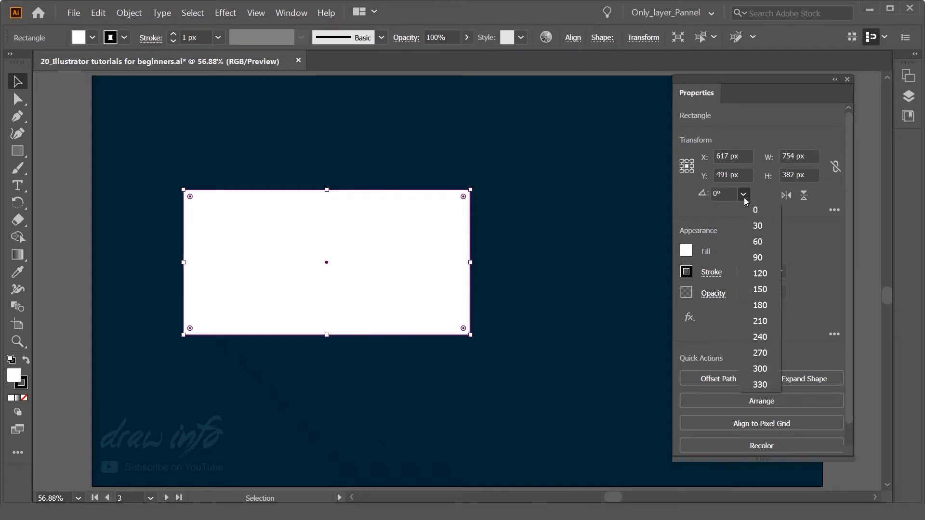
left_click(755, 225)
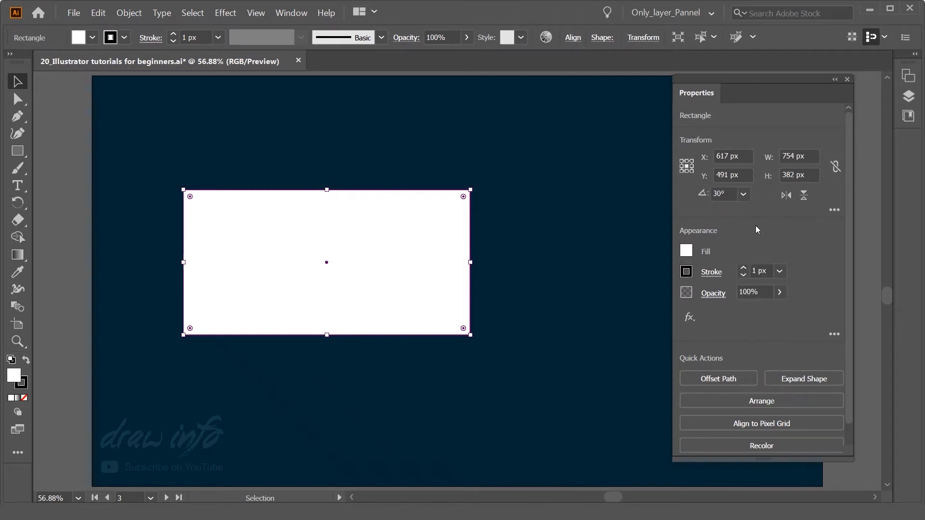
left_click(743, 194)
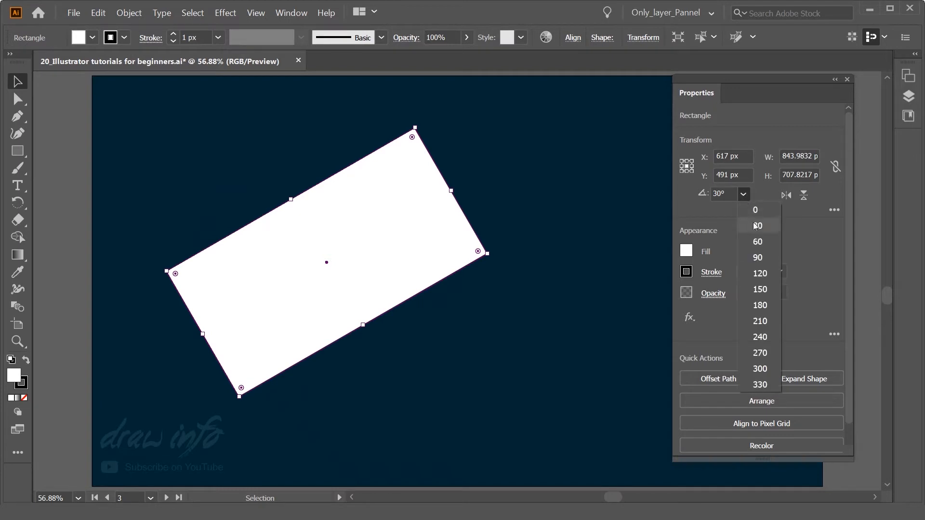
left_click(760, 273)
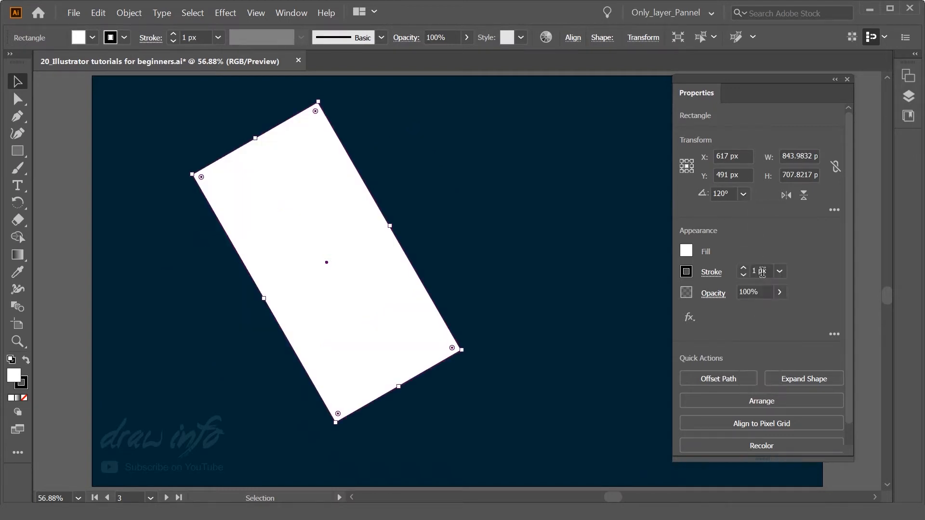
left_click(743, 194)
left_click(755, 211)
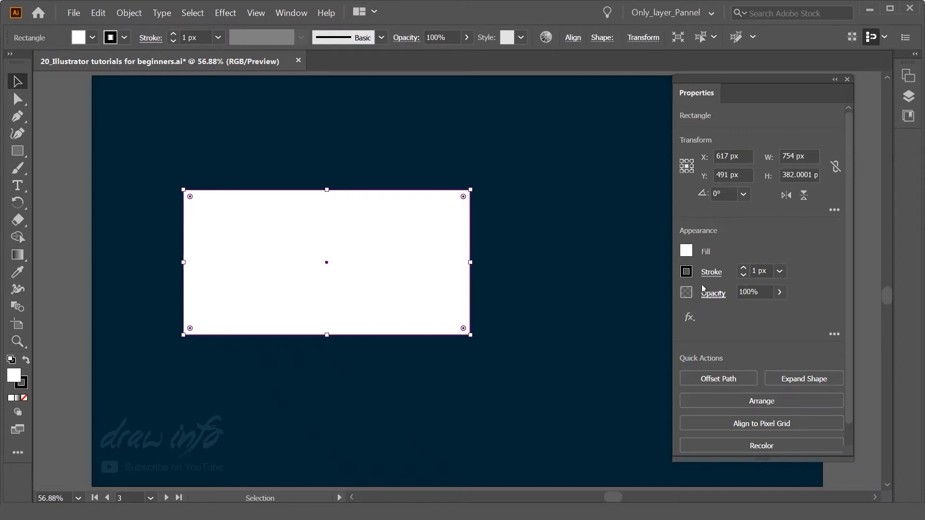
Set the rectangle's stroke weight to 10 px and its stroke color to the cyan swatch.
left_click(779, 272)
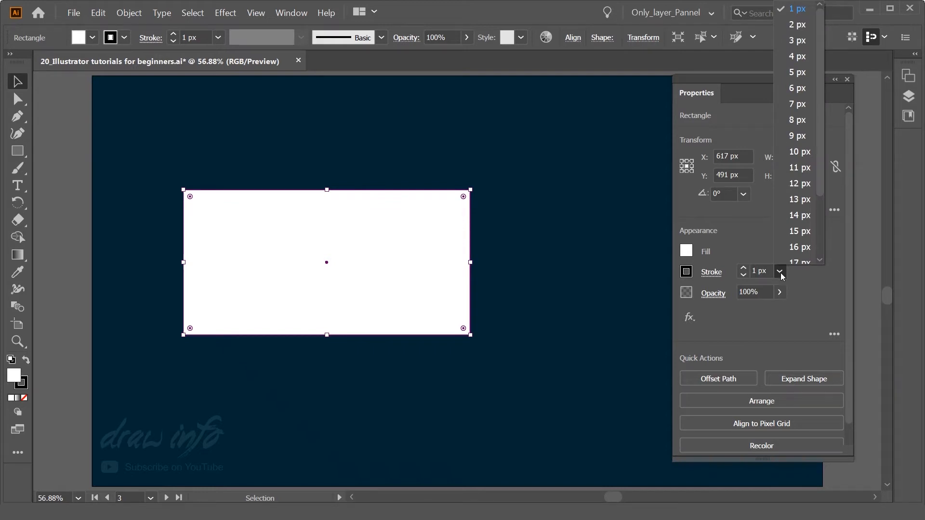
left_click(803, 154)
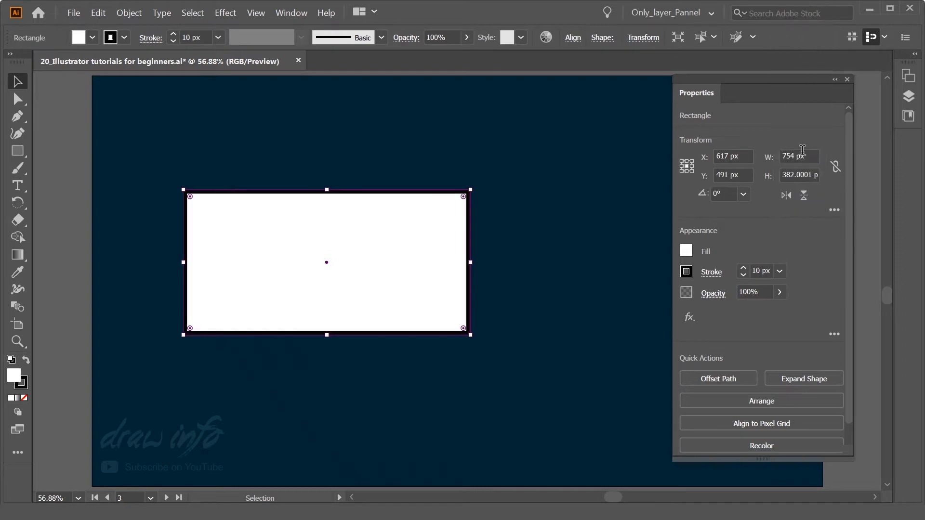
left_click(690, 272)
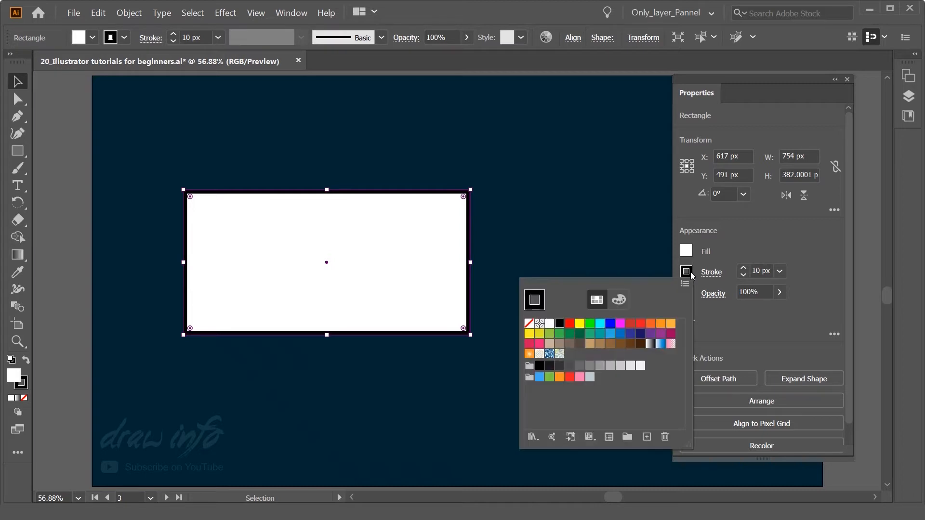
left_click(579, 324)
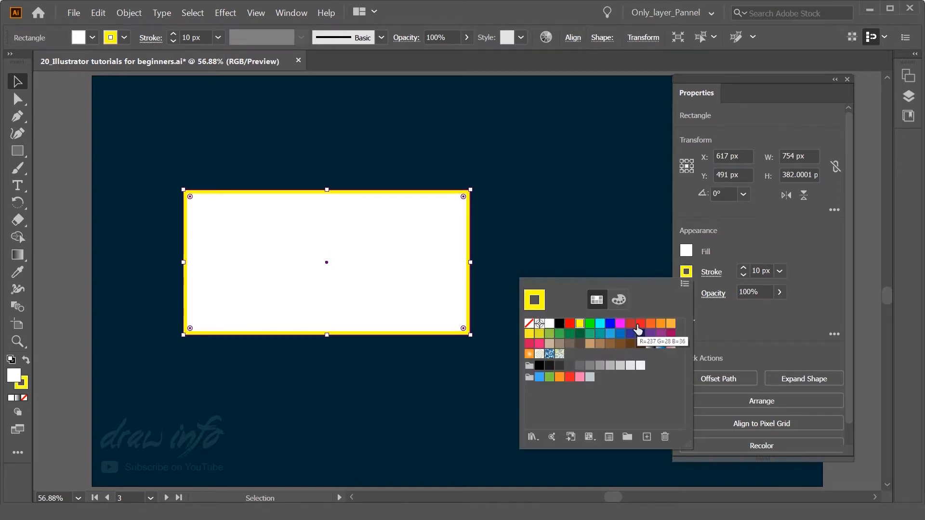
left_click(599, 324)
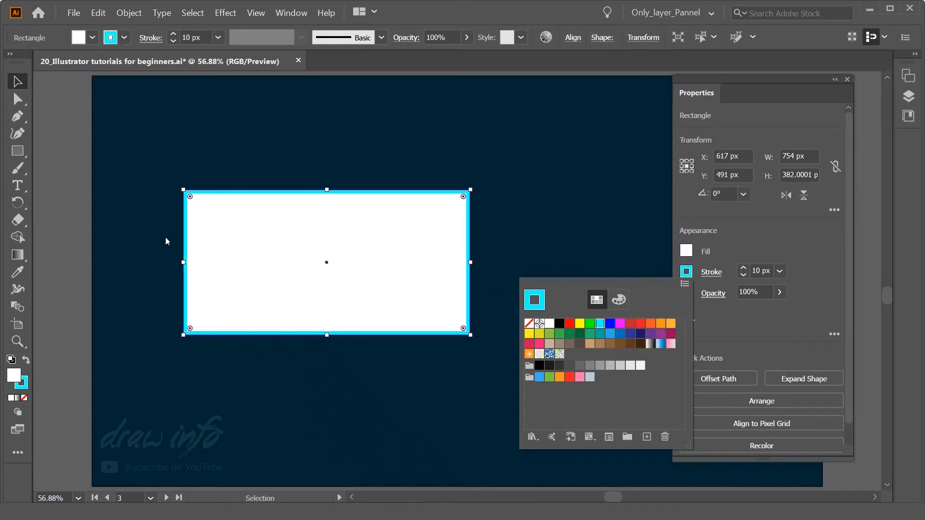
key("Escape")
left_click(458, 351)
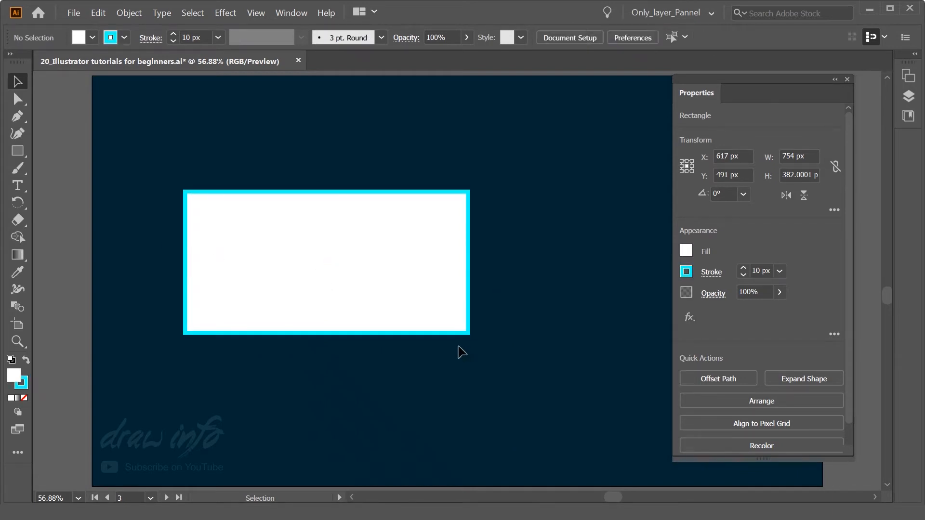
Fill the rectangle with the orange swatch R=247 G=147 B=30 and deselect it.
left_click(419, 301)
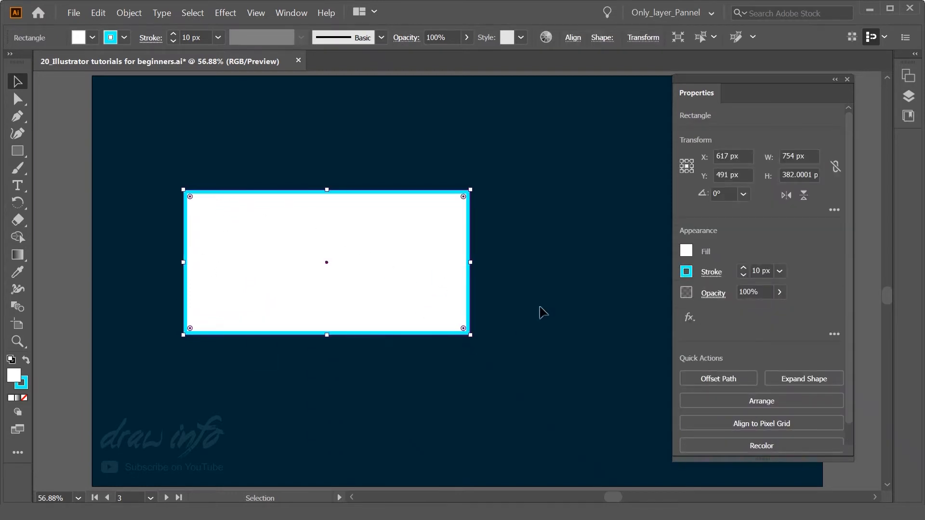
left_click(686, 252)
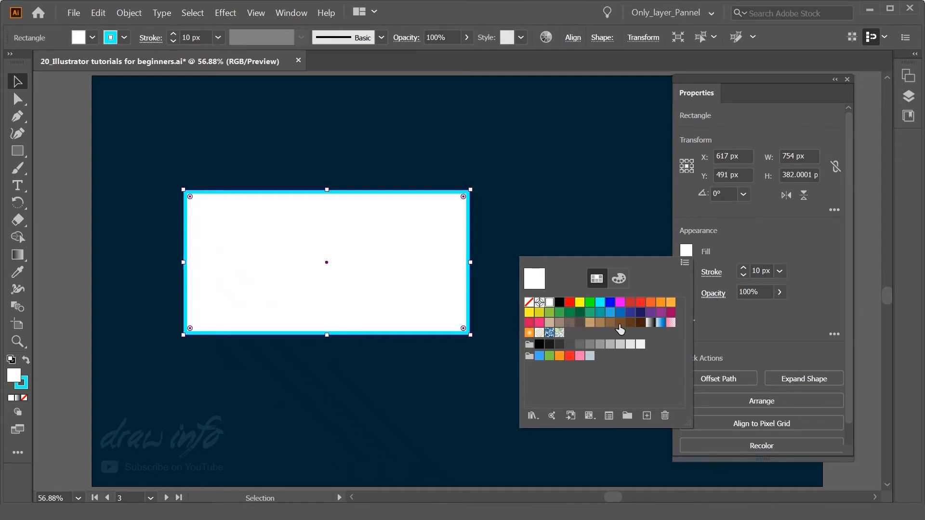
left_click(579, 302)
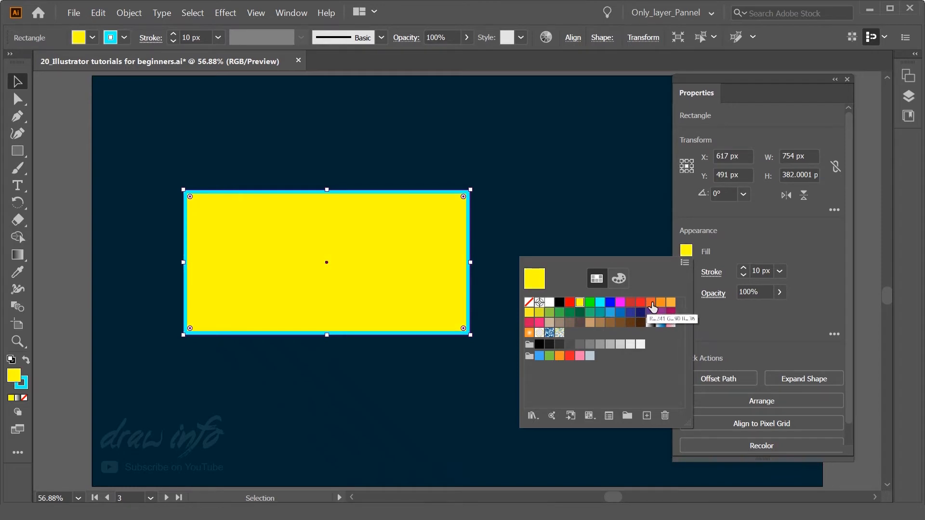
left_click(650, 304)
left_click(661, 303)
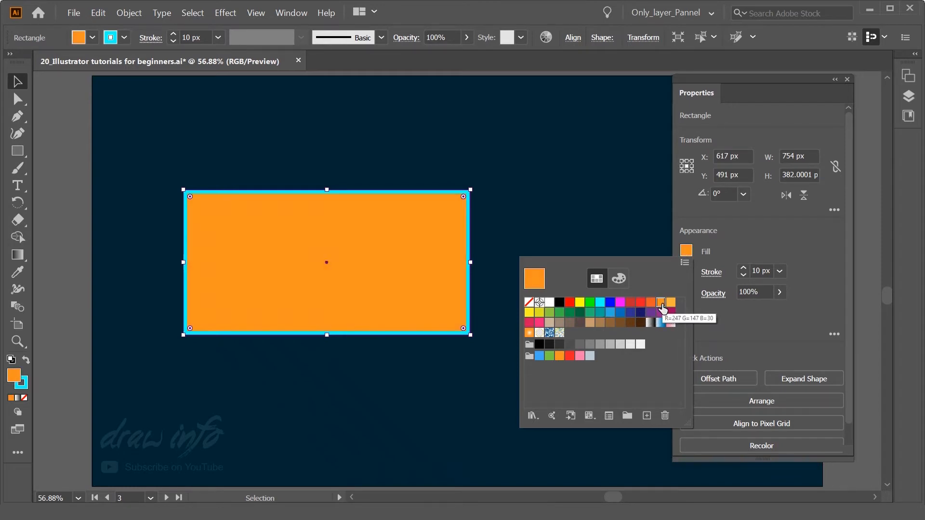
left_click(435, 372)
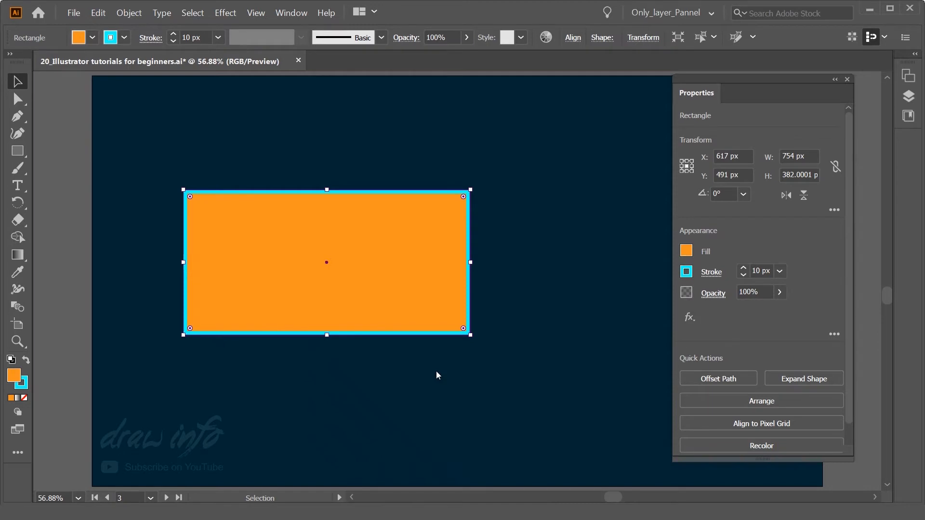
left_click(435, 371)
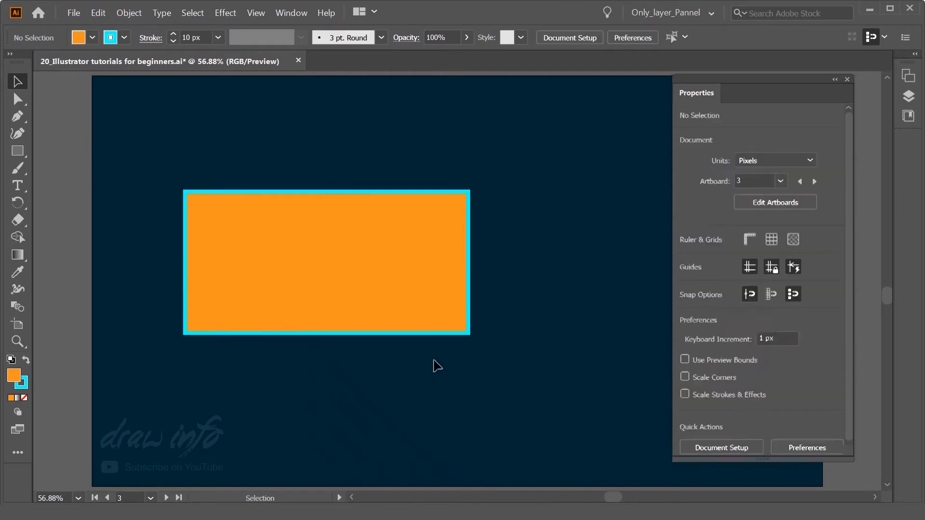
Lower the rectangle's opacity to 55%.
left_click(435, 252)
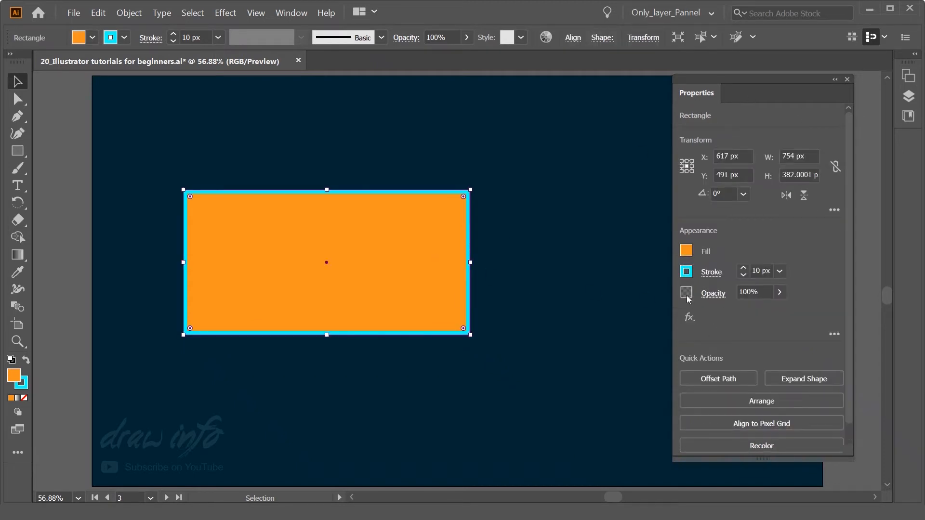
left_click(779, 292)
left_click_drag(775, 310, 753, 314)
left_click(784, 296)
left_click(820, 296)
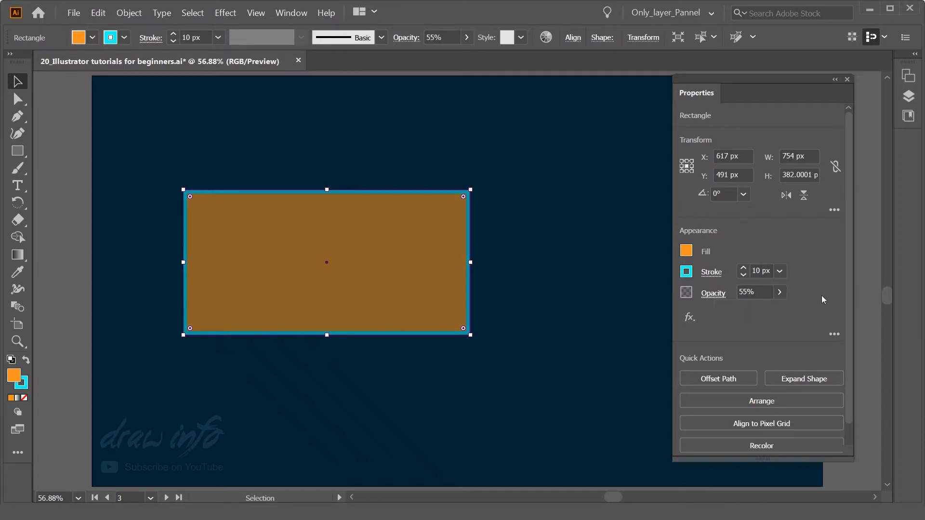
Examine the rectangle's stroke, fill and opacity entries in the full Appearance settings and close them.
left_click(832, 337)
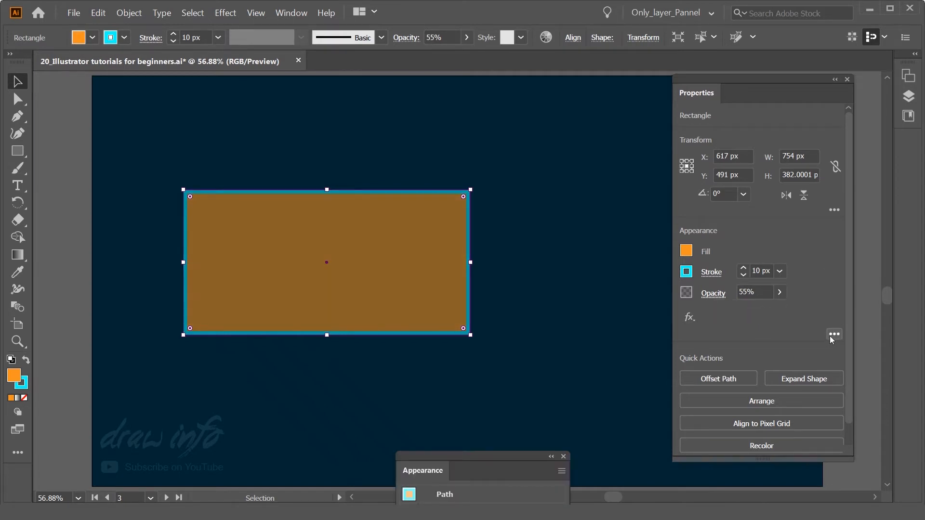
left_click_drag(478, 455, 569, 165)
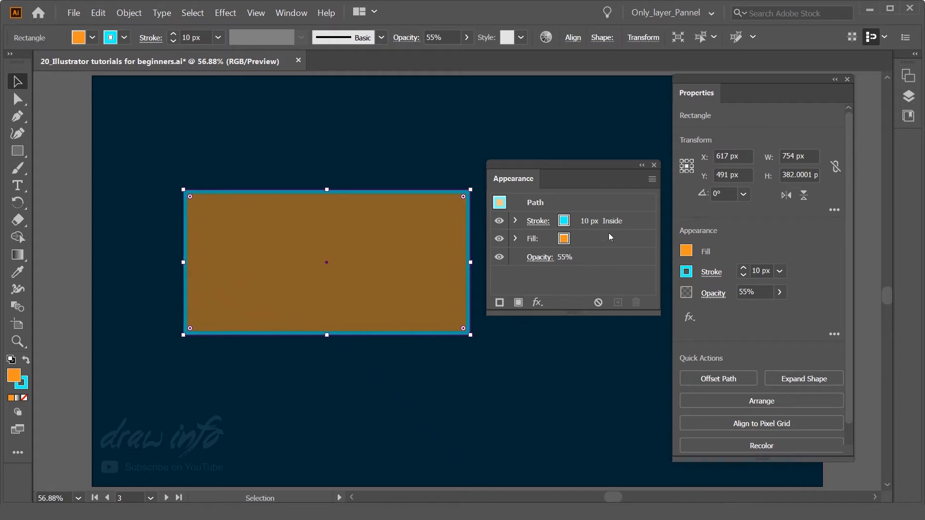
left_click_drag(591, 167, 516, 233)
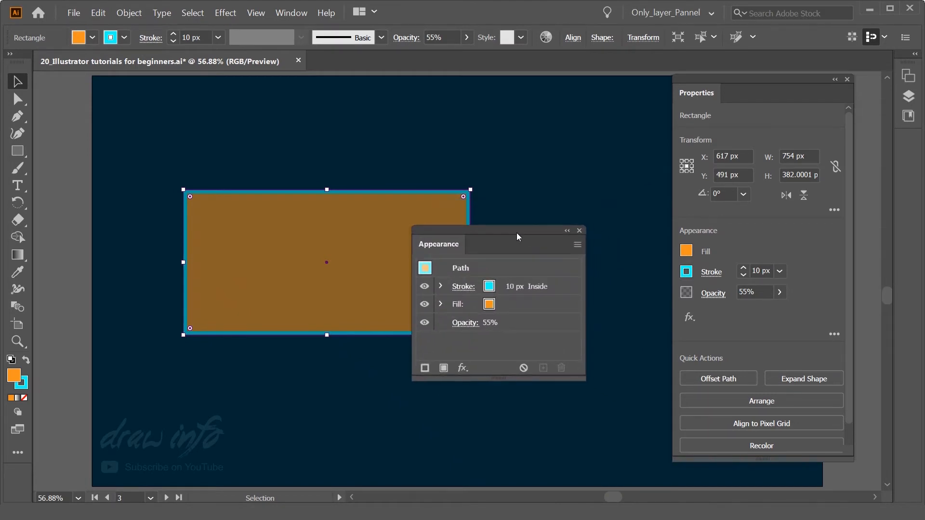
left_click(580, 230)
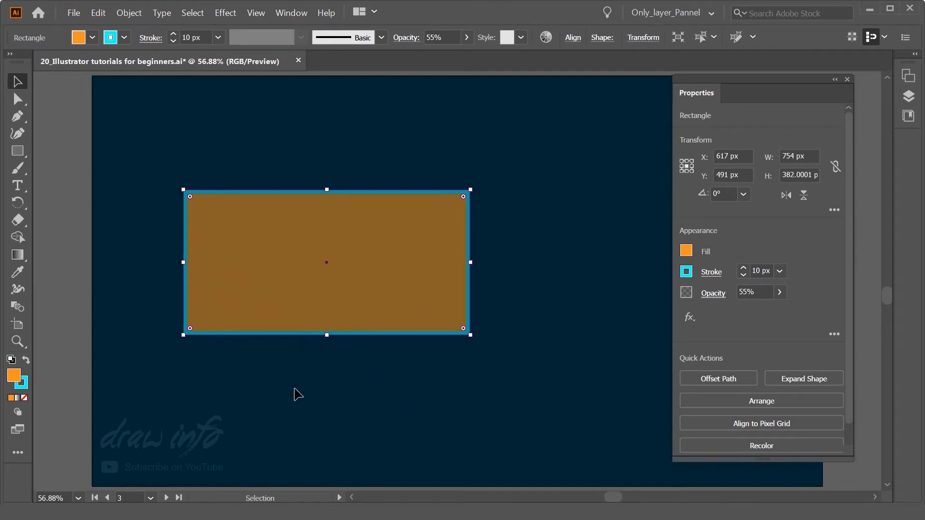
Restore the rectangle's opacity to 100% and deselect it.
left_click(780, 295)
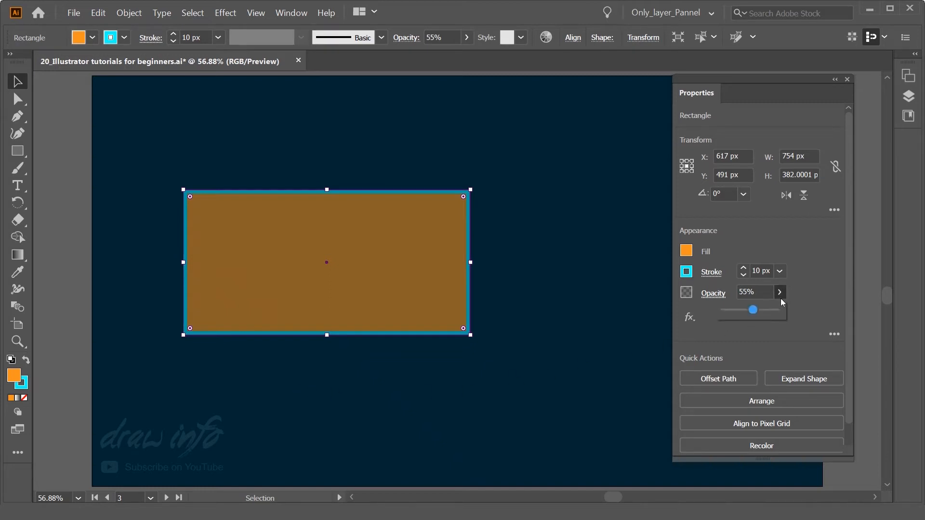
left_click_drag(753, 310, 798, 323)
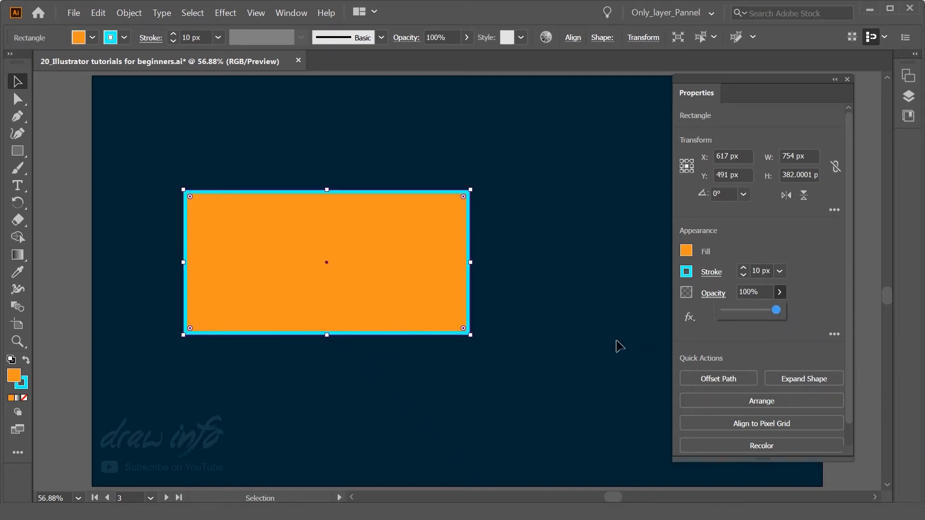
left_click(591, 295)
left_click(598, 326)
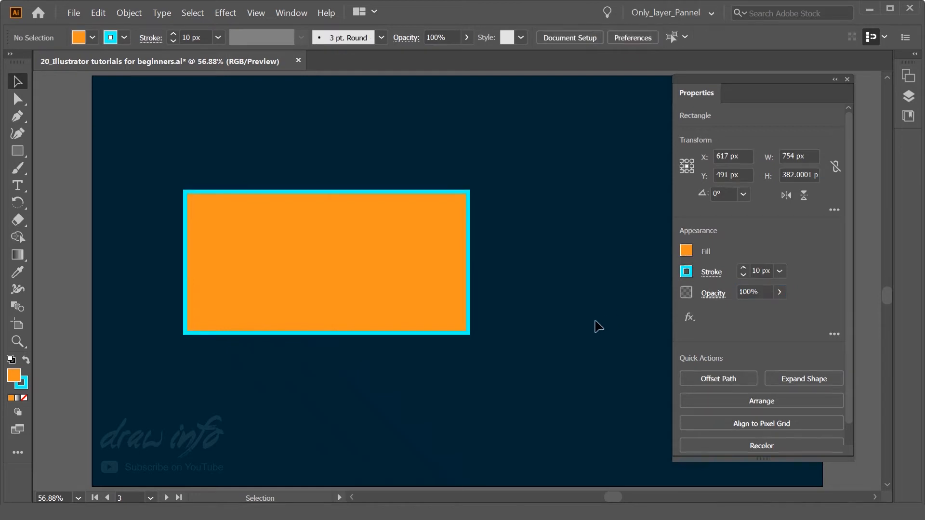
Select the orange rectangle and set its width to 400 px and its height to 200 px.
left_click(441, 298)
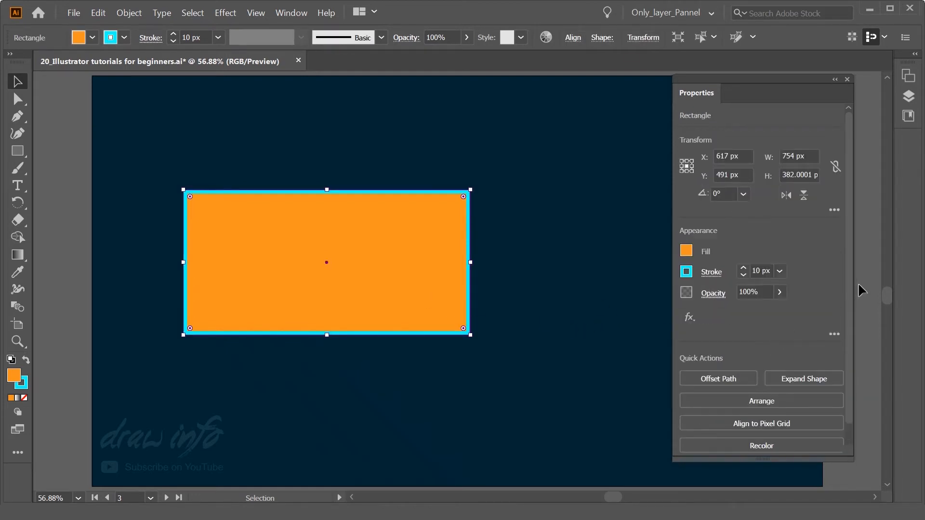
mouse_move(848, 270)
left_mouse_down()
mouse_move(851, 317)
mouse_move(846, 273)
left_mouse_up()
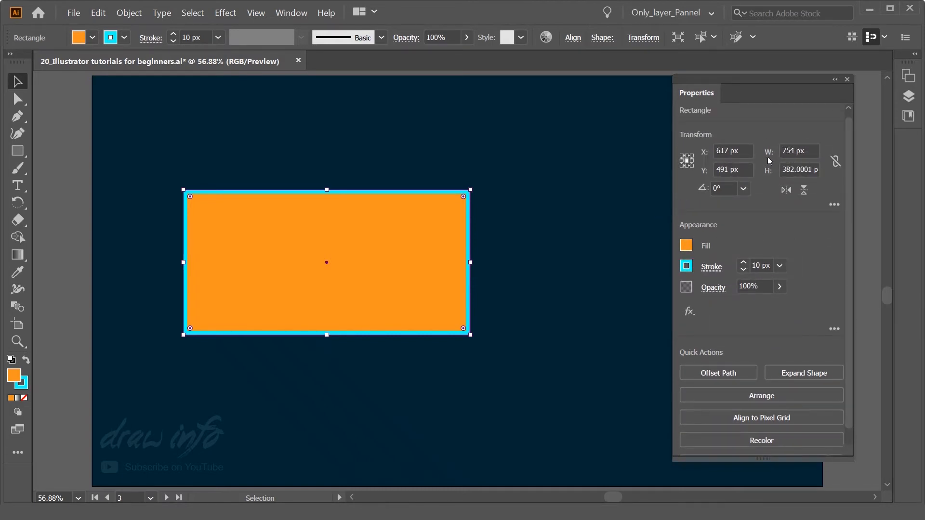
double_click(795, 151)
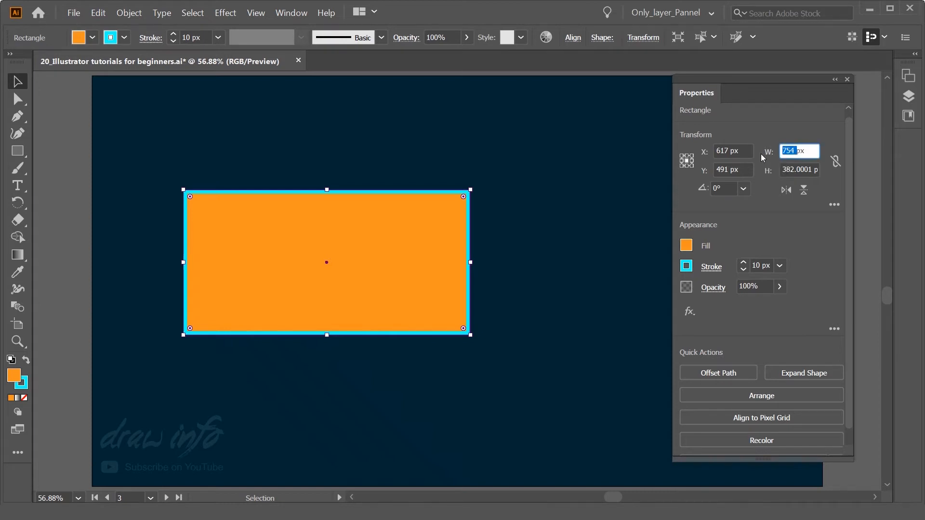
type("400")
key("Return")
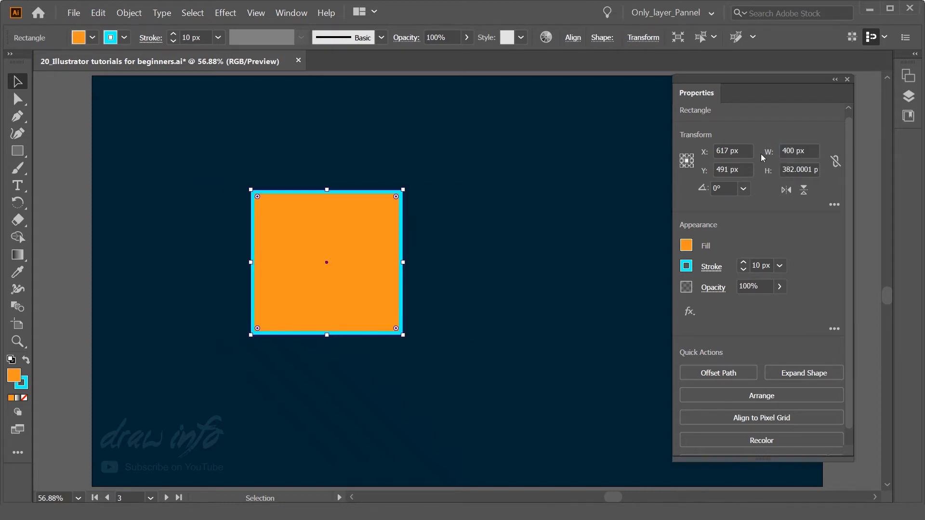
double_click(807, 169)
type("200")
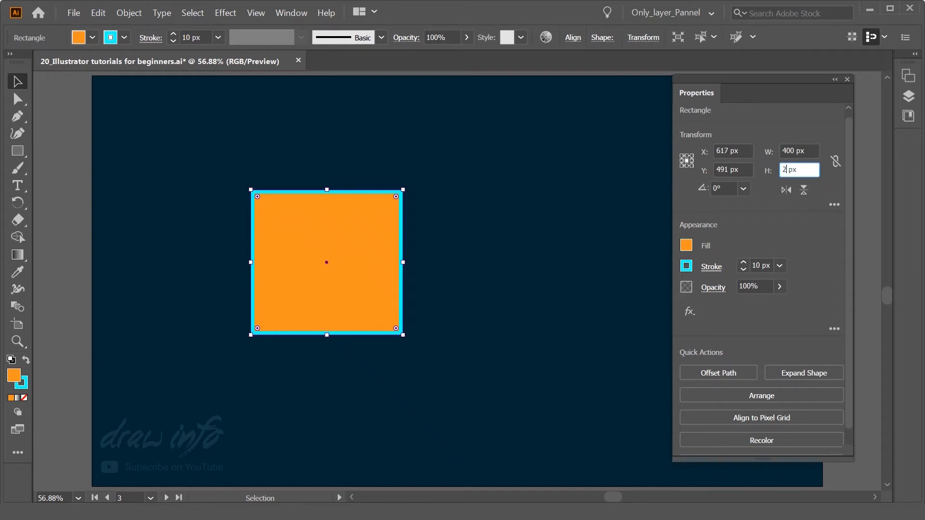
key("Return")
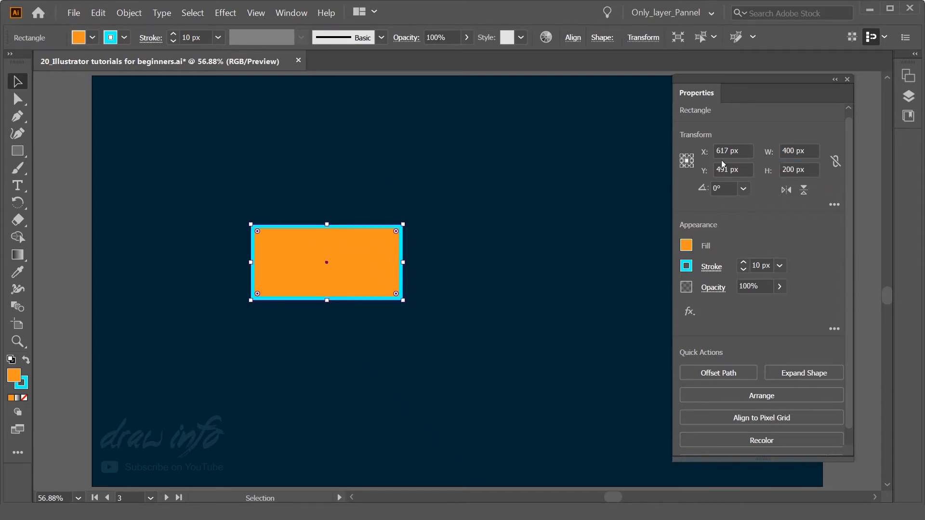
Place the rectangle's centre at the artboard origin by setting X to 0 px and Y to 0 px.
double_click(729, 150)
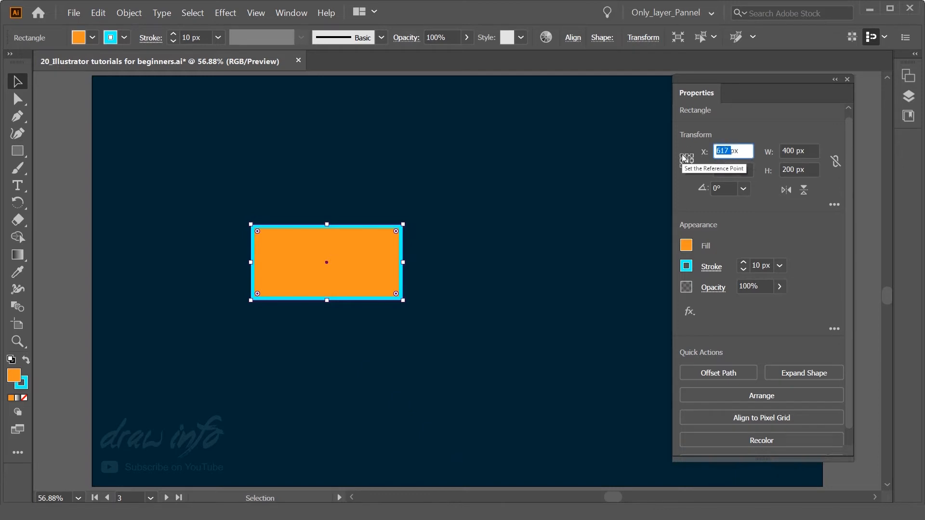
type("0")
key("Tab")
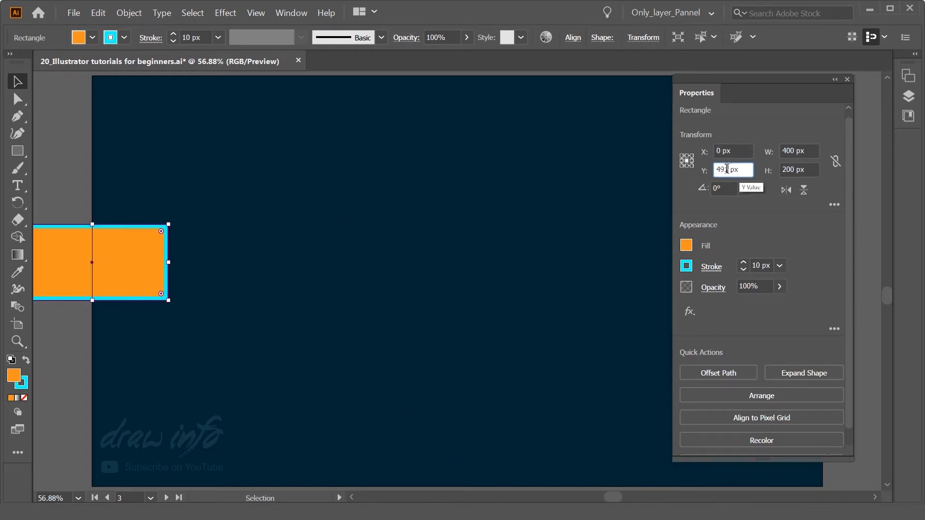
type("0")
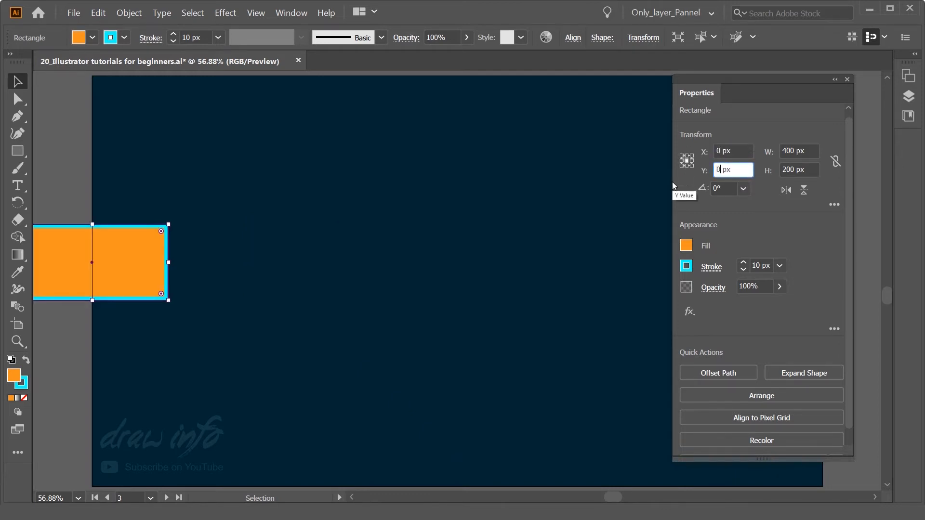
key("Return")
Set the rectangle's reference point to its top-left corner, position it at X 0 px and Y 0 px, and deselect it.
scroll(331, 299, "up", 2)
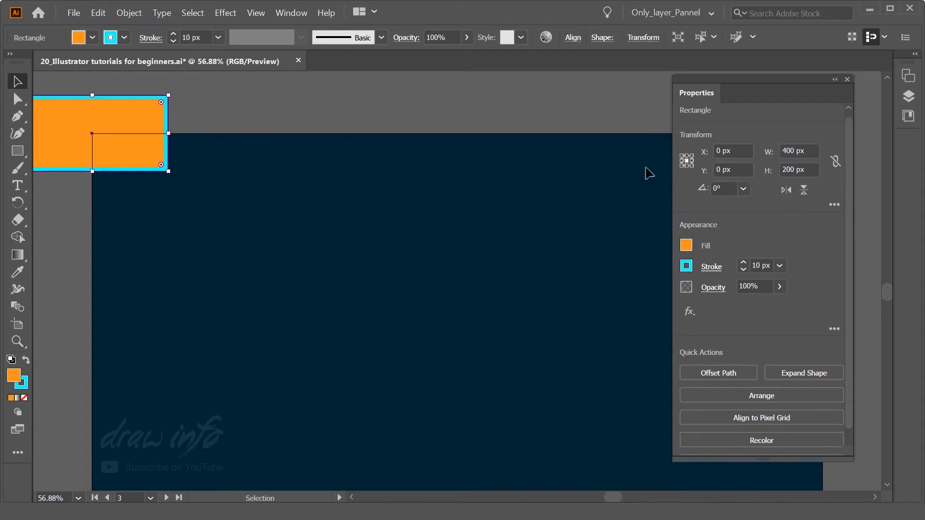
left_click_drag(282, 239, 505, 277)
left_click_drag(441, 269, 368, 252)
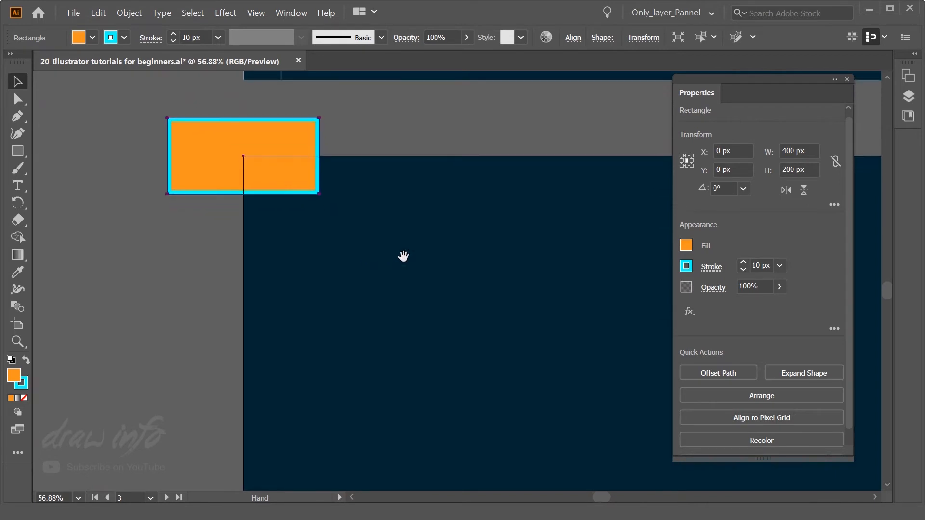
left_click(681, 156)
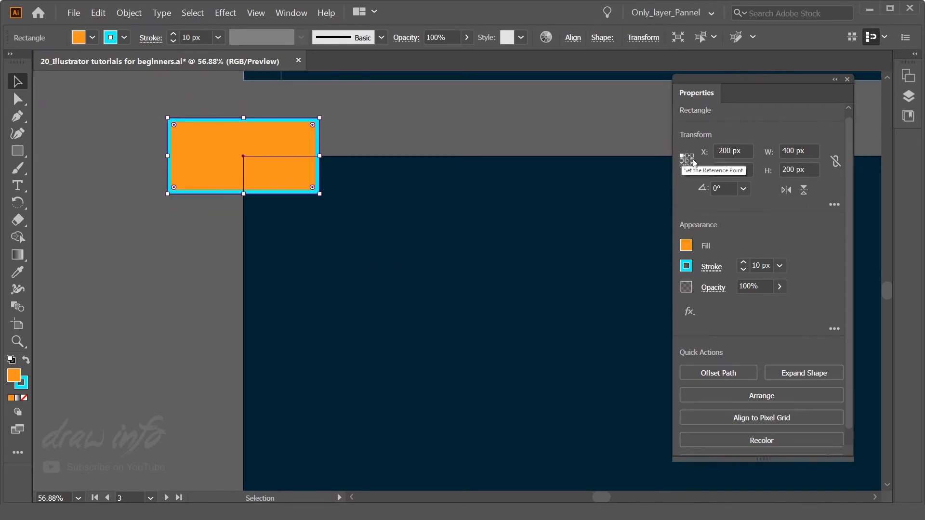
double_click(732, 150)
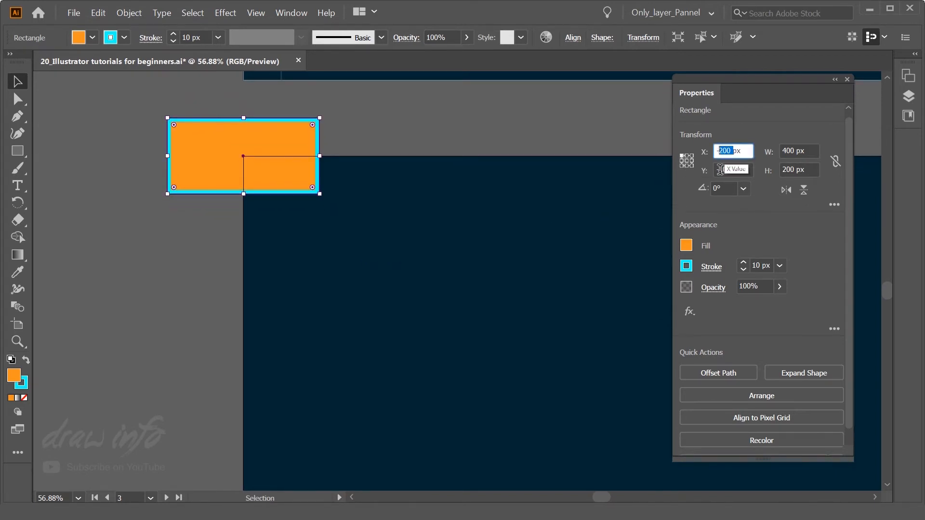
type("0")
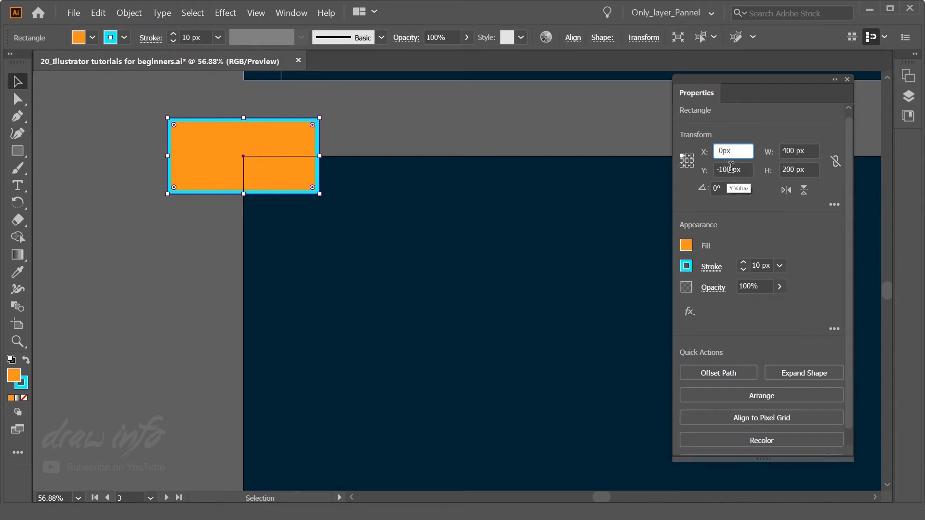
double_click(722, 169)
type("0")
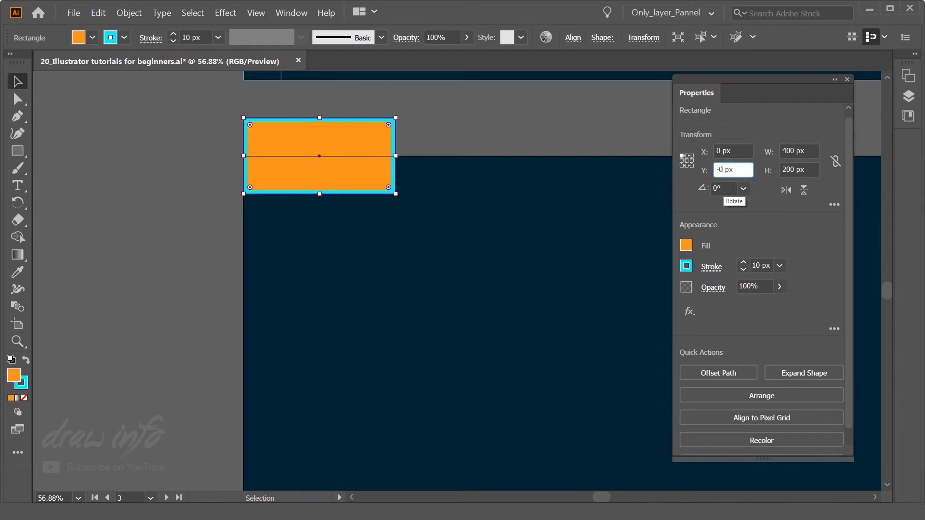
left_click_drag(725, 169, 707, 174)
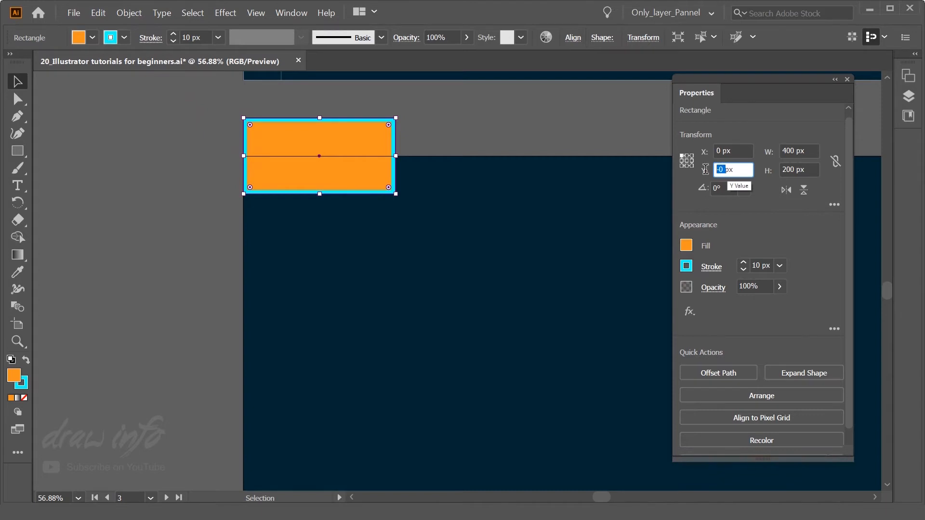
type("0")
left_click(573, 221)
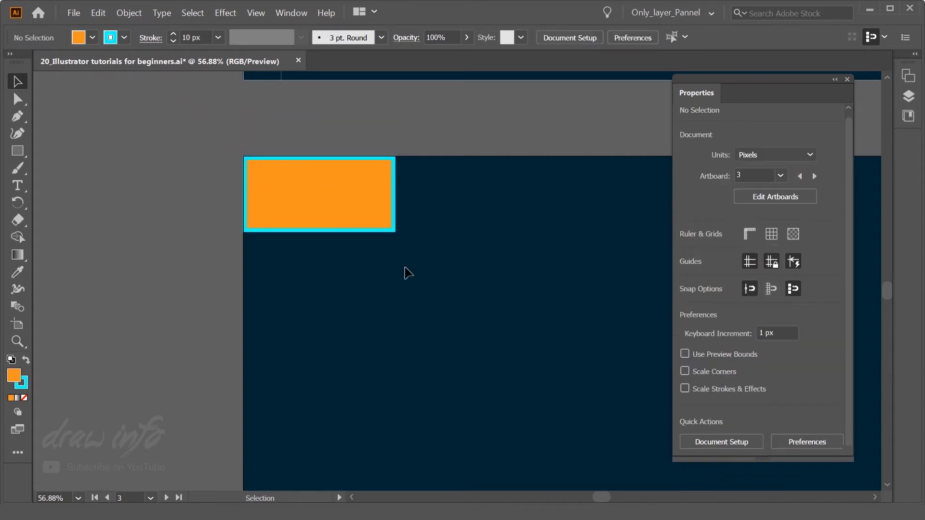
Move the rectangle away from the artboard corner to about X 271 px, Y 422 px, keeping it selected.
left_click(283, 197)
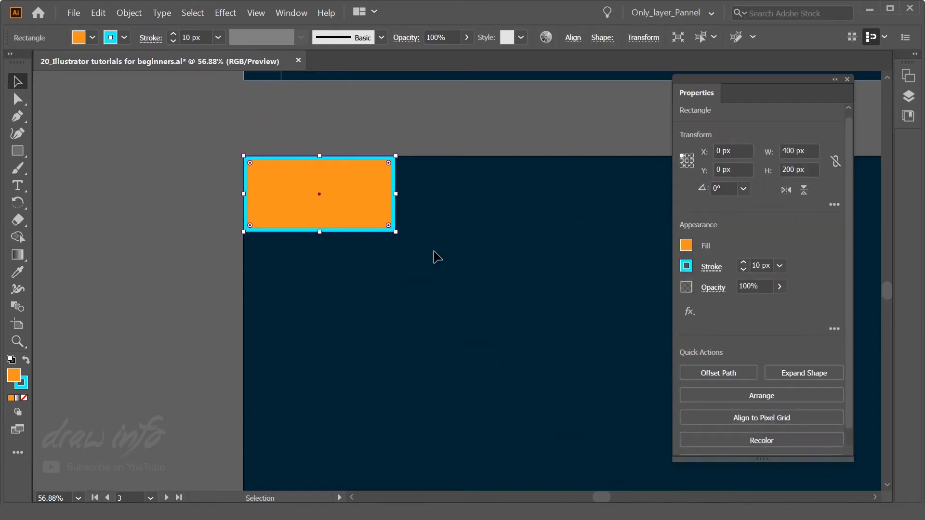
key("a")
key("ctrl+minus")
key("v")
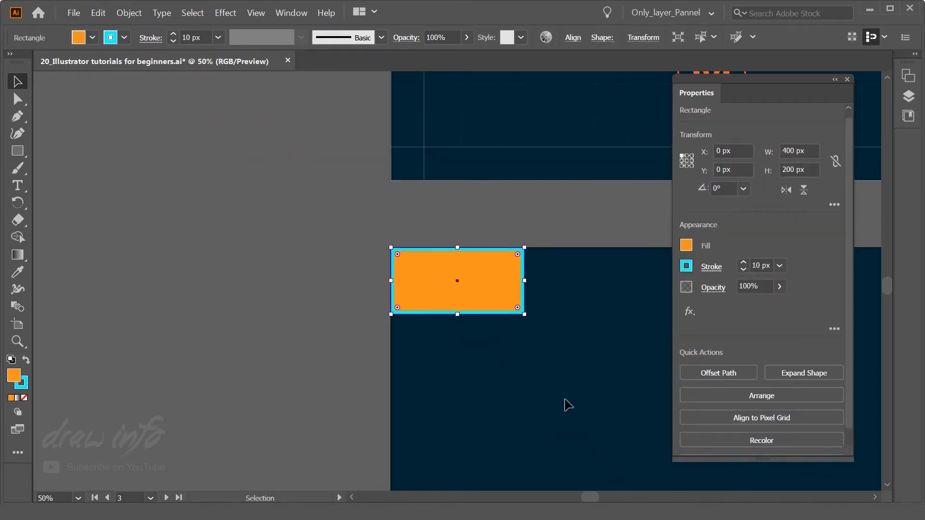
left_click_drag(506, 378, 356, 241)
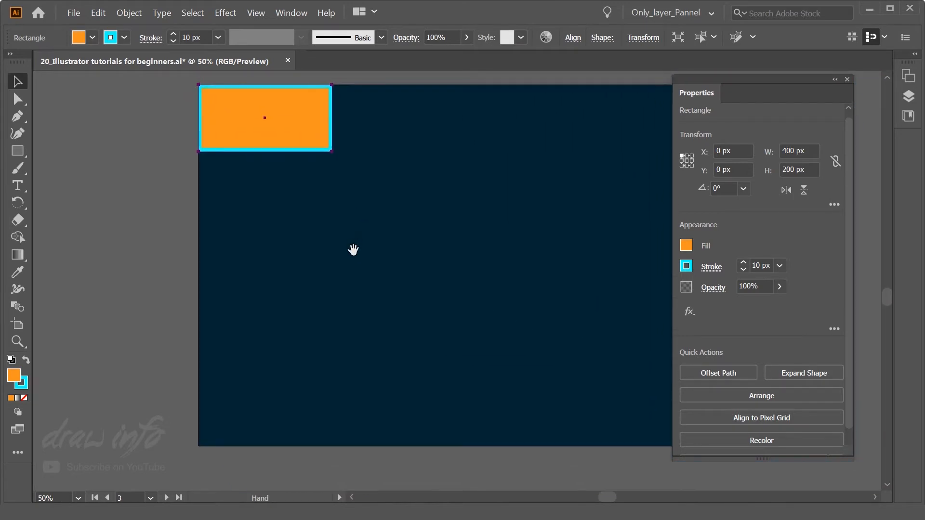
left_click_drag(291, 123, 382, 265)
left_click(365, 401)
left_click(387, 266)
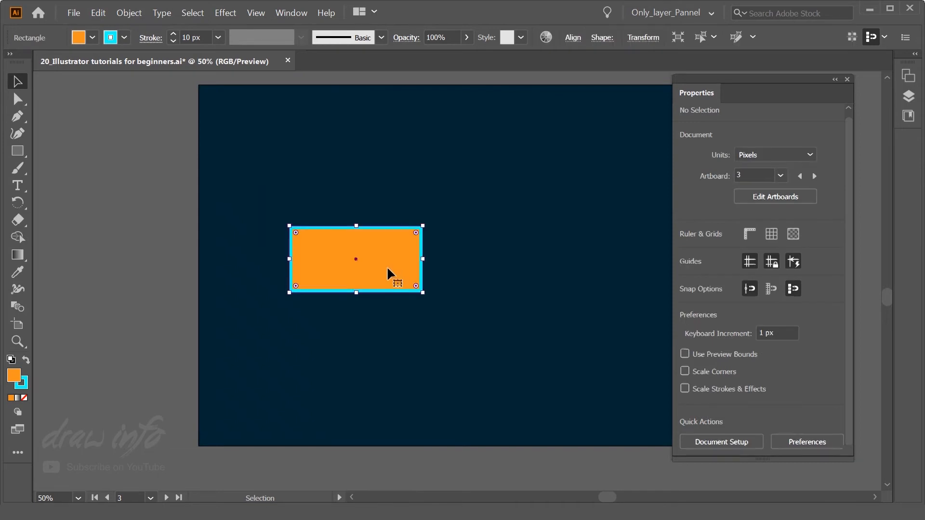
Constrain the rectangle's width and height proportions and set its width to 800 px.
key("space")
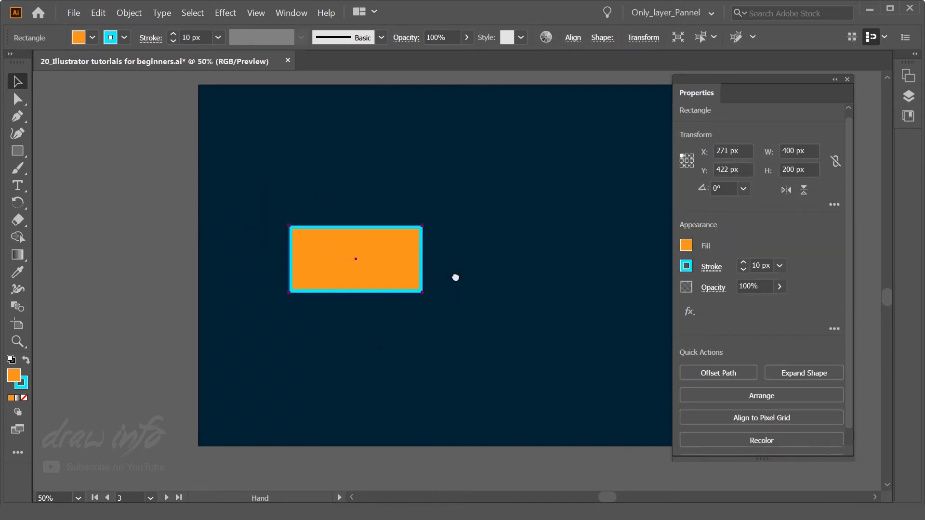
left_click_drag(454, 276, 441, 287)
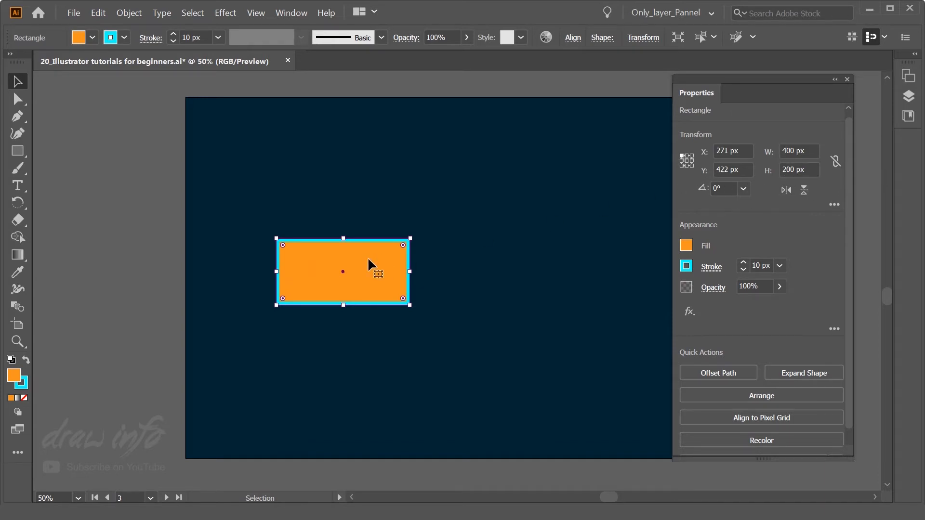
left_click(836, 166)
double_click(795, 150)
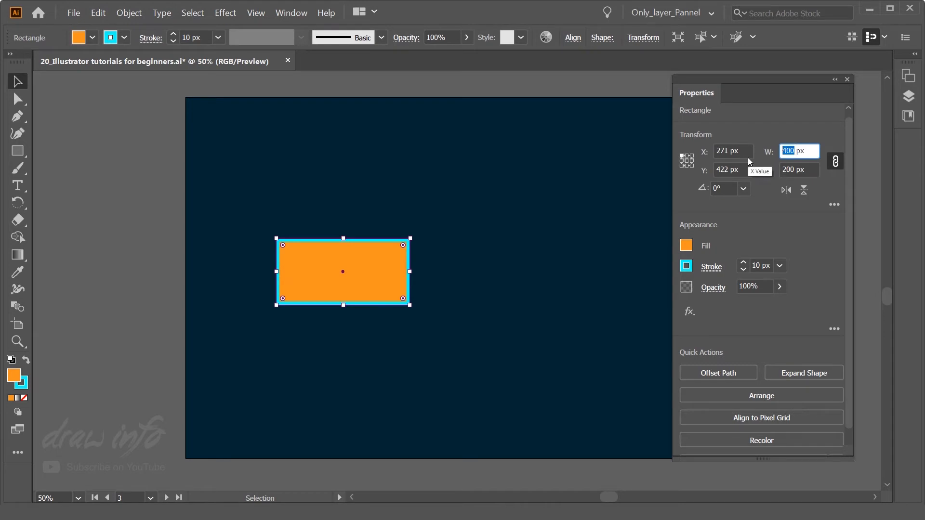
type("800")
key("Return")
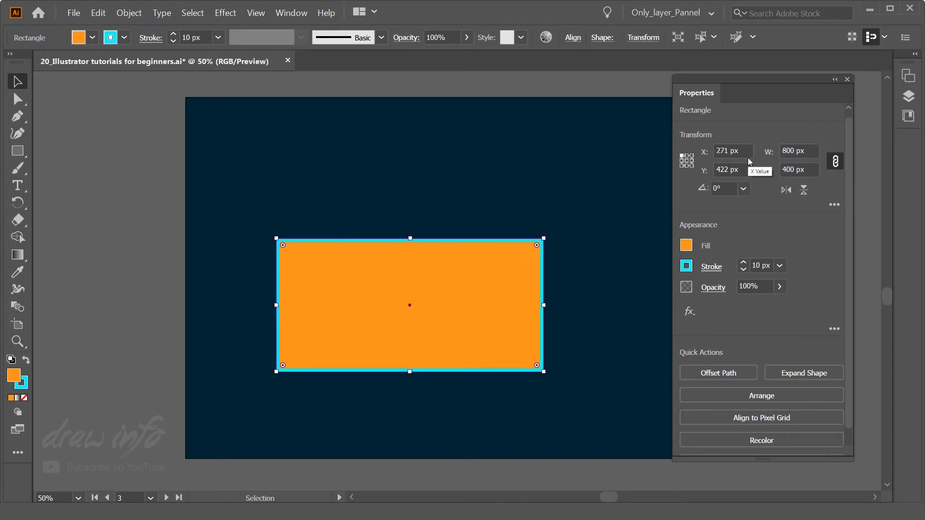
Move the enlarged rectangle up on the artboard to about X 202 px, Y 205 px.
left_click(483, 195)
left_click(475, 283)
left_click_drag(313, 245, 334, 255)
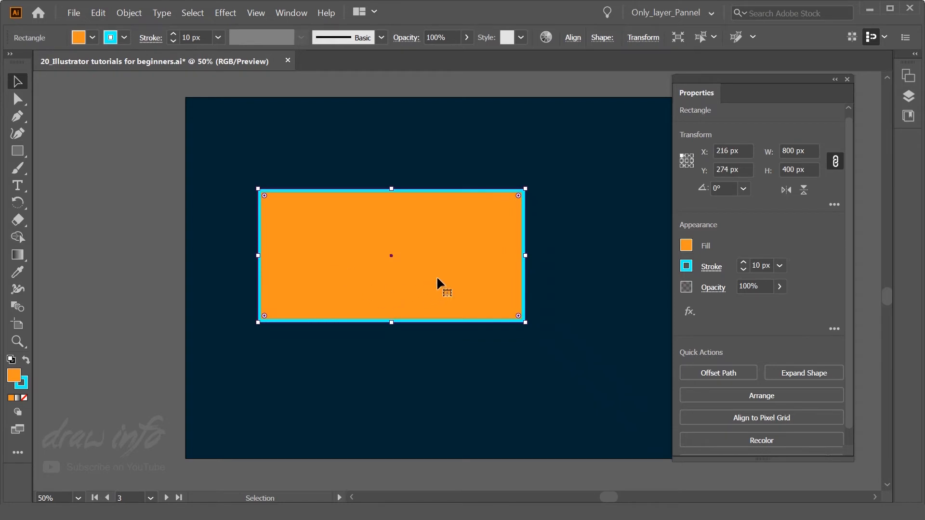
left_click_drag(467, 278, 461, 252)
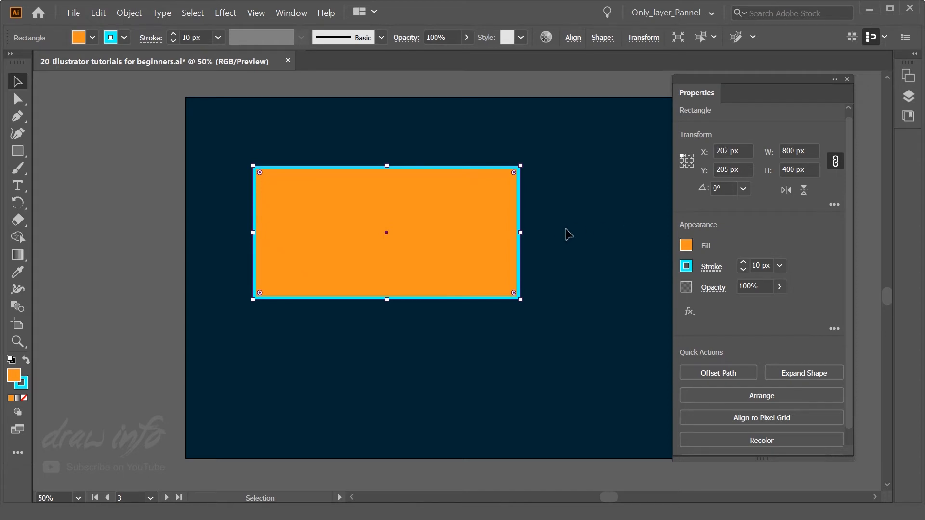
Set the rectangle's reference point to its centre and rotate it to 90°.
left_click(527, 257)
left_click(444, 252)
left_click(744, 189)
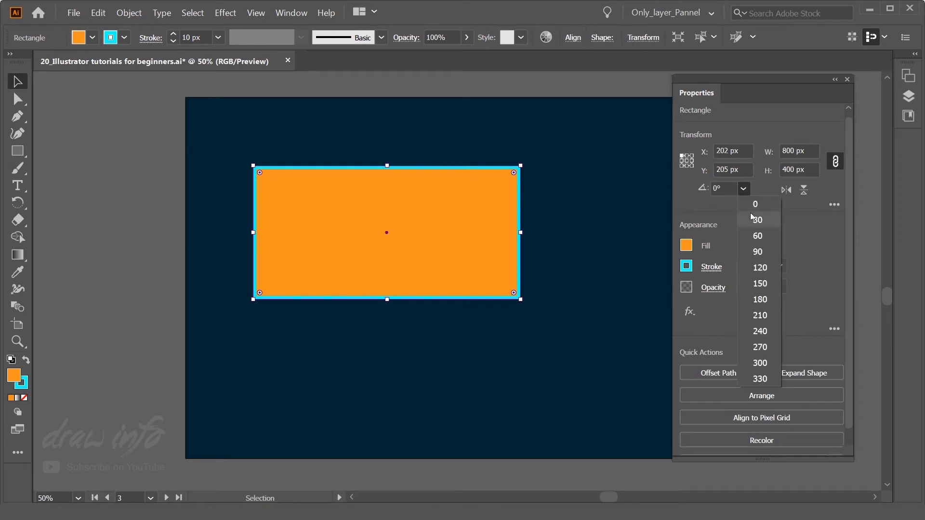
left_click(687, 164)
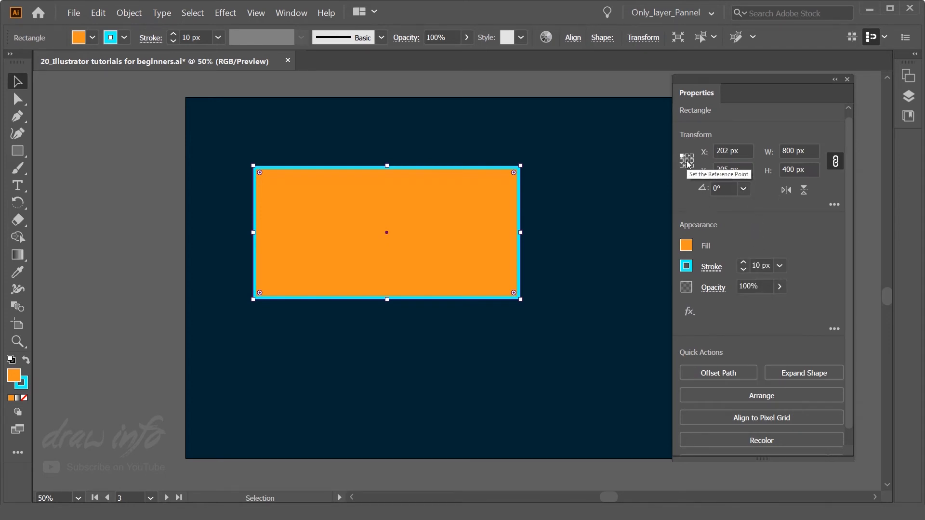
left_click(747, 193)
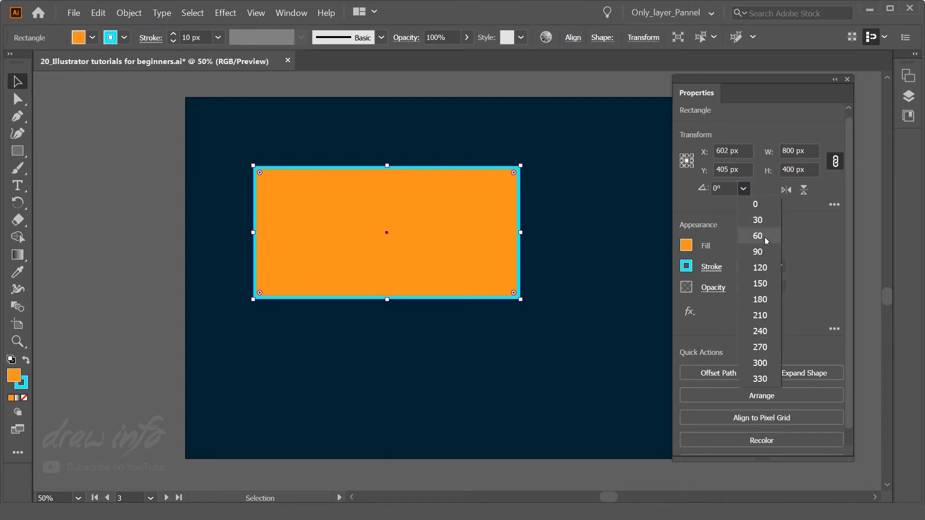
left_click(758, 251)
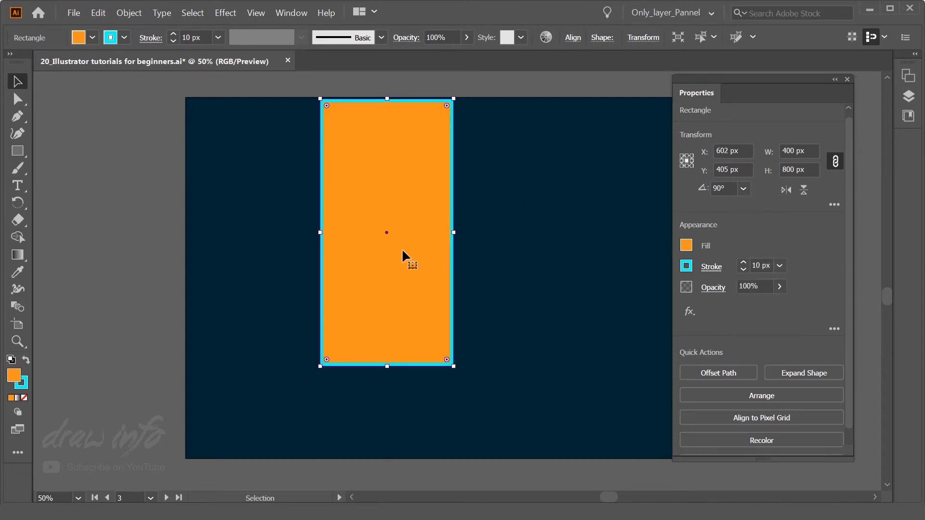
Set the rectangle's rotation to 120° and flip it once along the horizontal axis and once along the vertical axis.
left_click(744, 189)
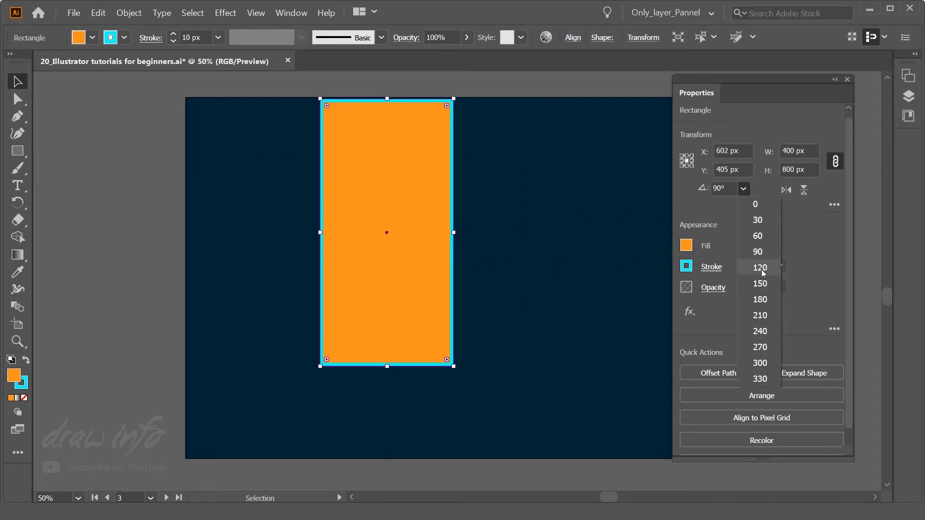
left_click(760, 268)
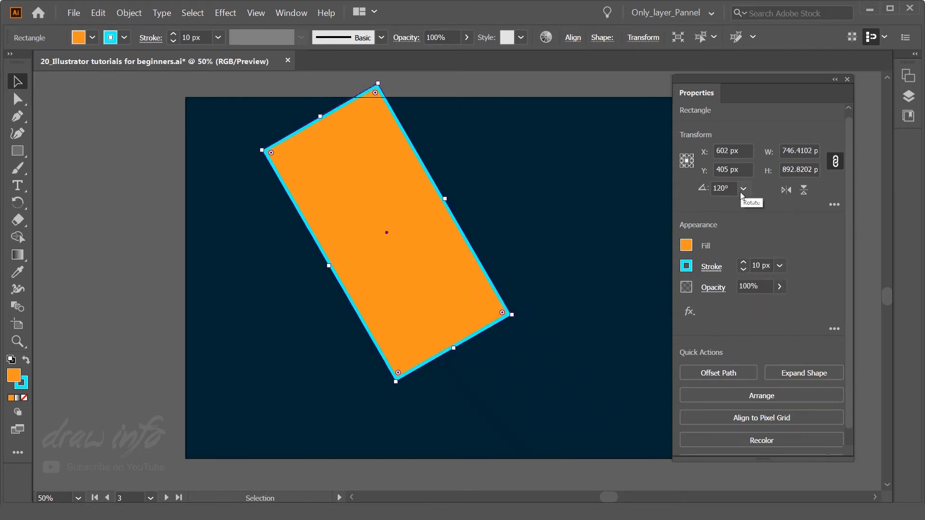
left_click(784, 192)
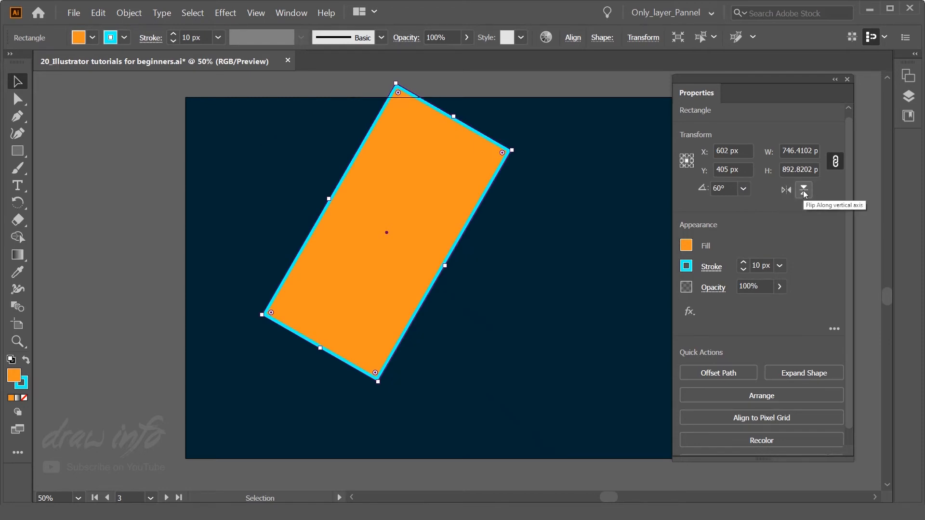
left_click(803, 191)
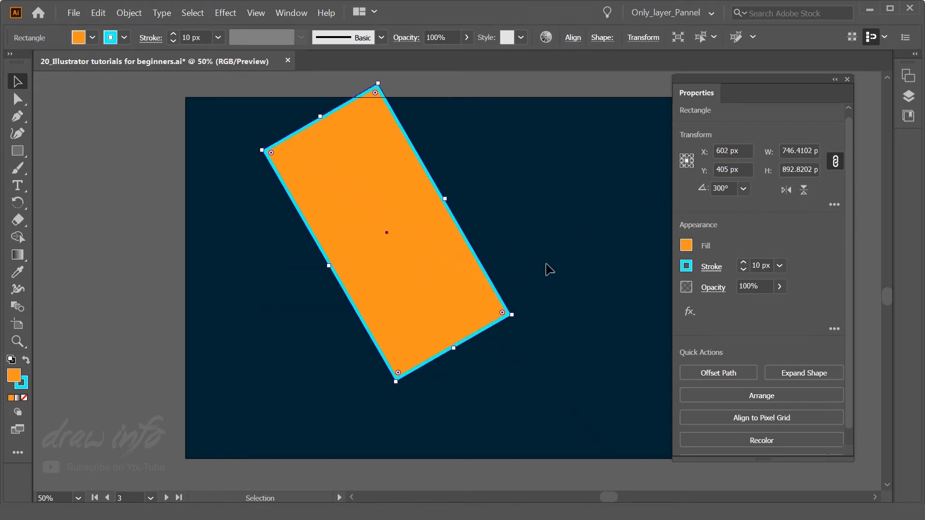
Reset the rectangle's rotation to 0° and deselect it.
left_click(742, 191)
left_click(750, 201)
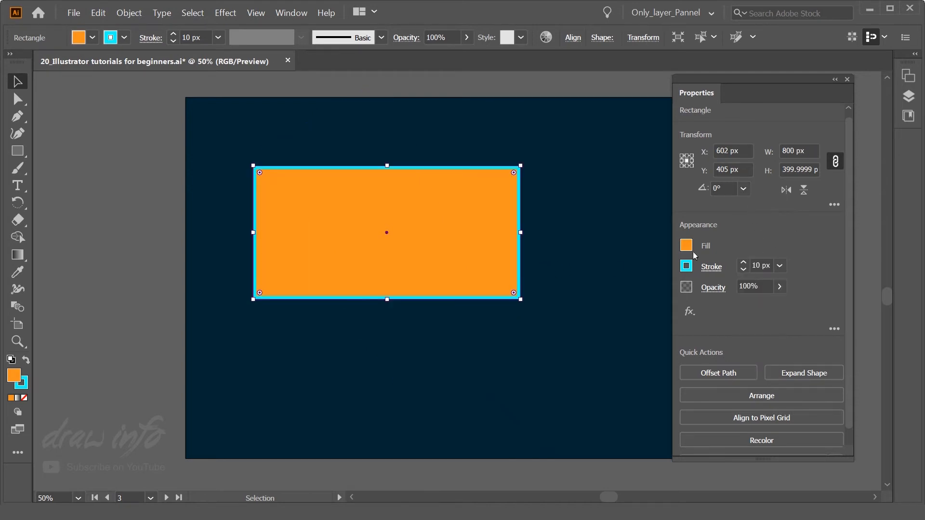
left_click(602, 299)
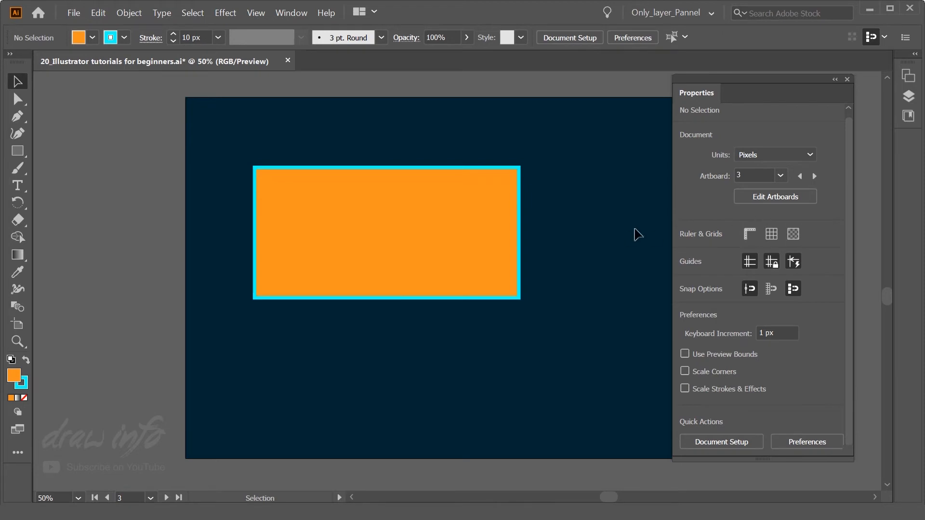
Rotate the rectangle freehand about its centre to about 324°, 347° and finally 12°.
left_click(508, 251)
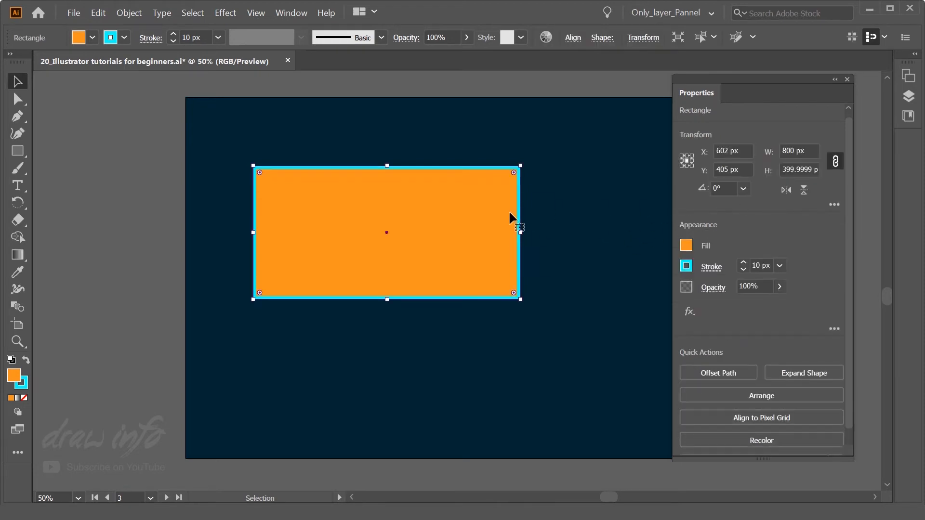
left_click_drag(525, 303, 453, 356)
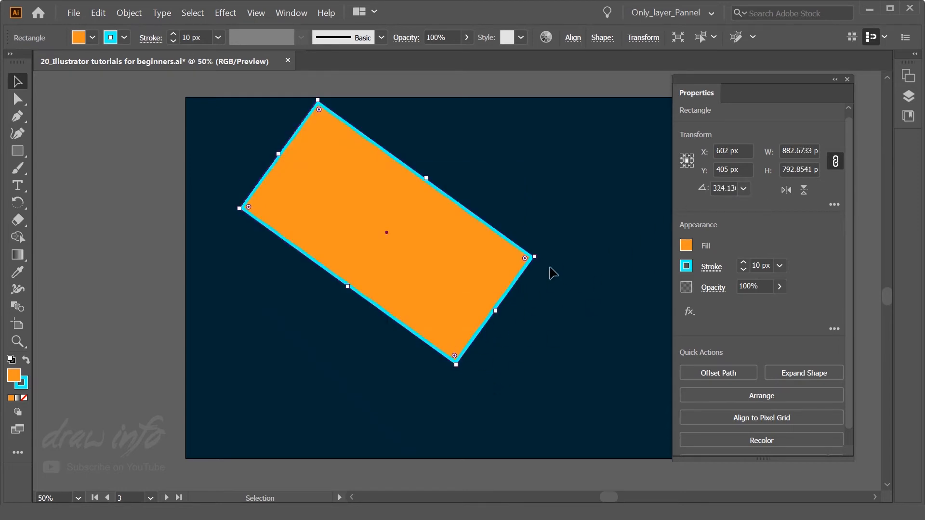
left_click_drag(533, 256, 533, 199)
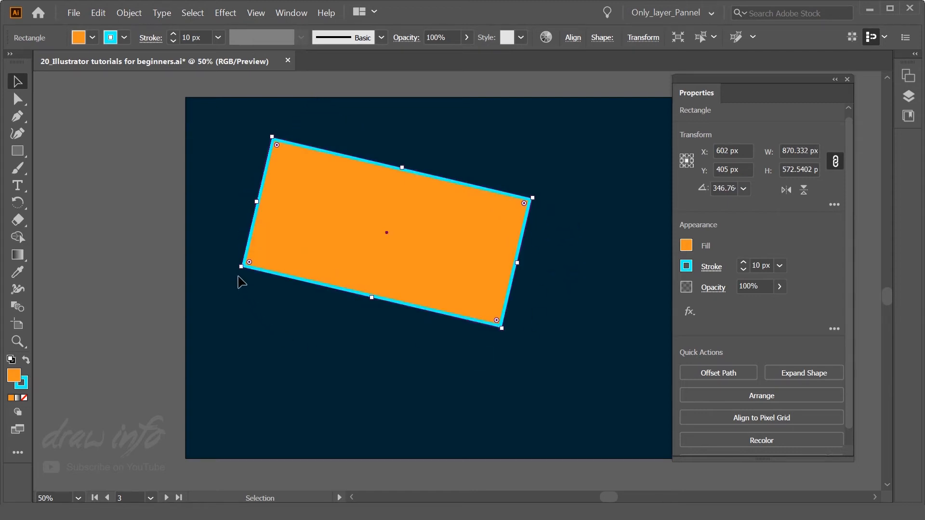
left_click_drag(236, 272, 268, 324)
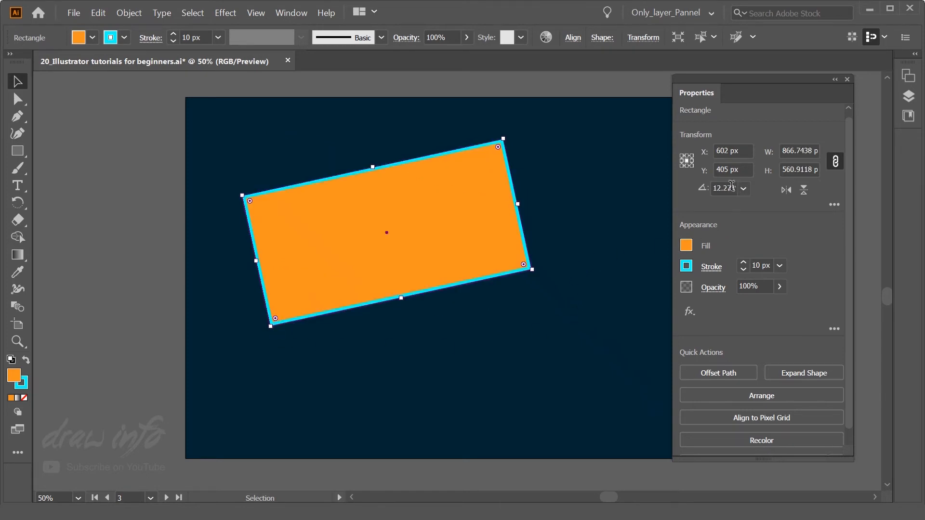
Return the freehand-rotated rectangle to 0° using the preset angle and keep it selected.
left_click(716, 188)
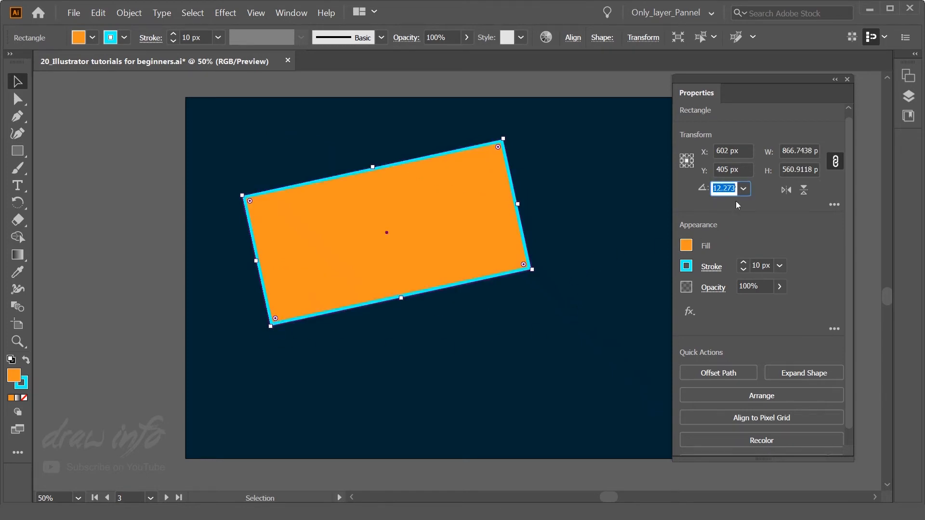
left_click(743, 188)
left_click(752, 204)
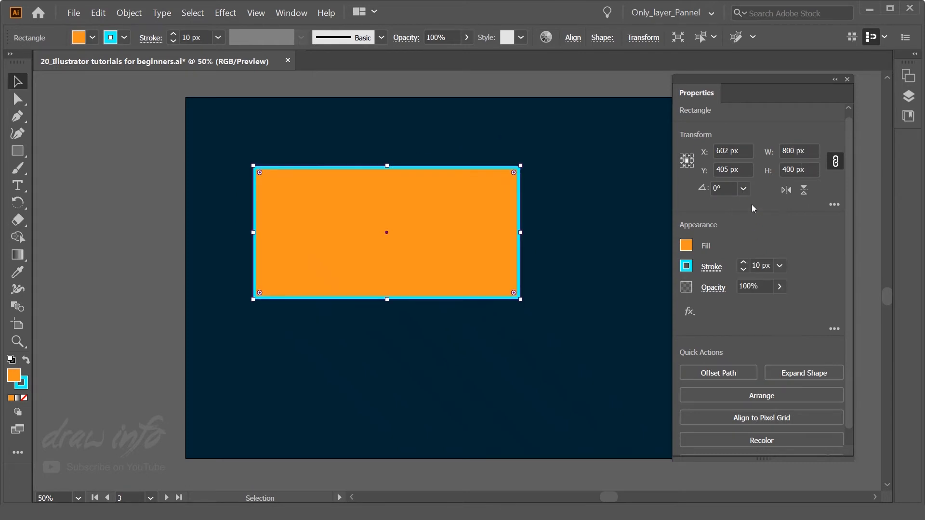
left_click(707, 188)
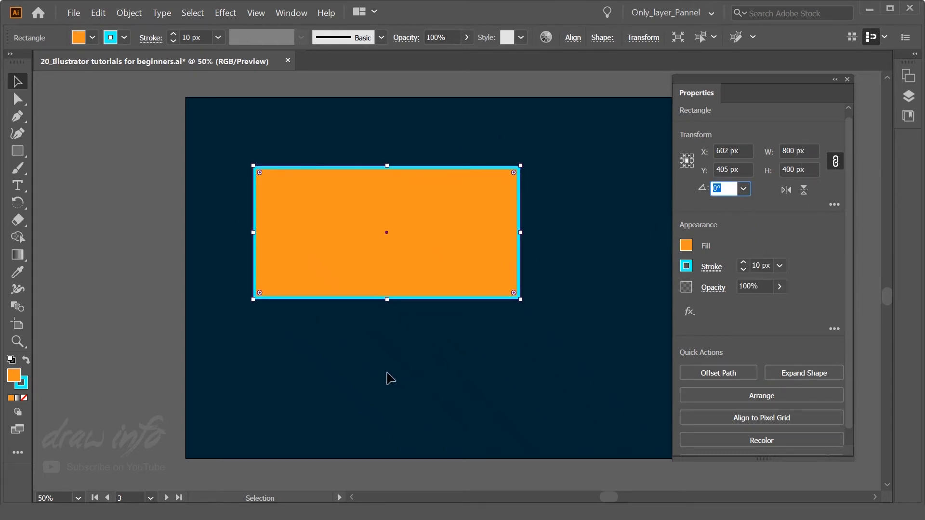
left_click(391, 373)
left_click(404, 285)
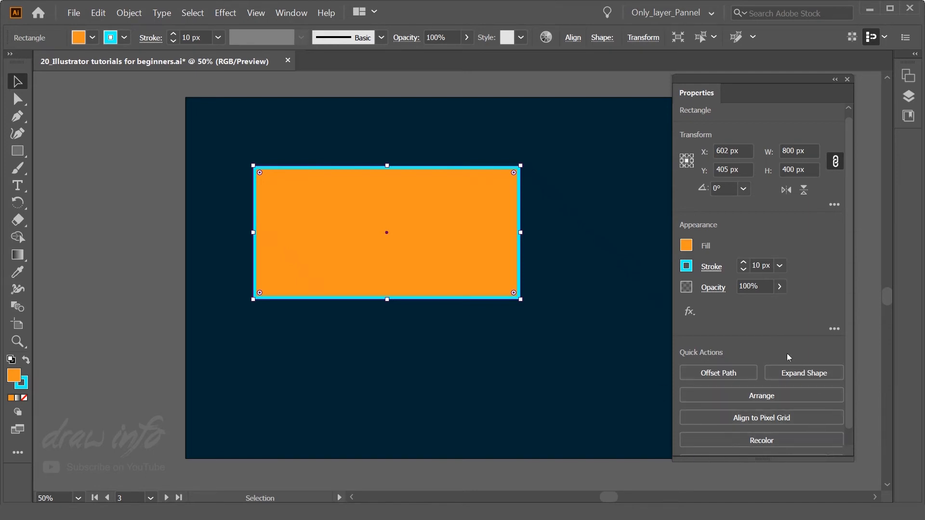
Show the rectangle's full Appearance options, close them and deselect the rectangle.
left_click(834, 328)
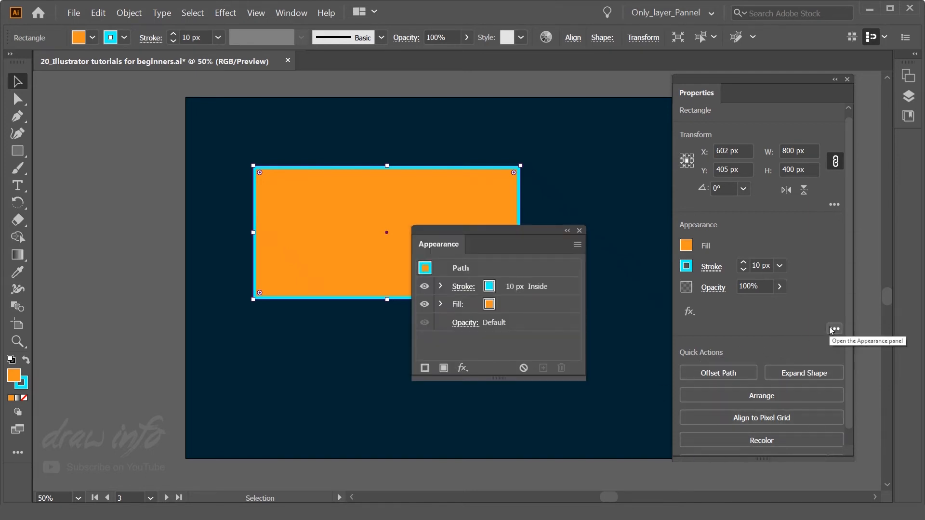
left_click(579, 230)
left_click(557, 324)
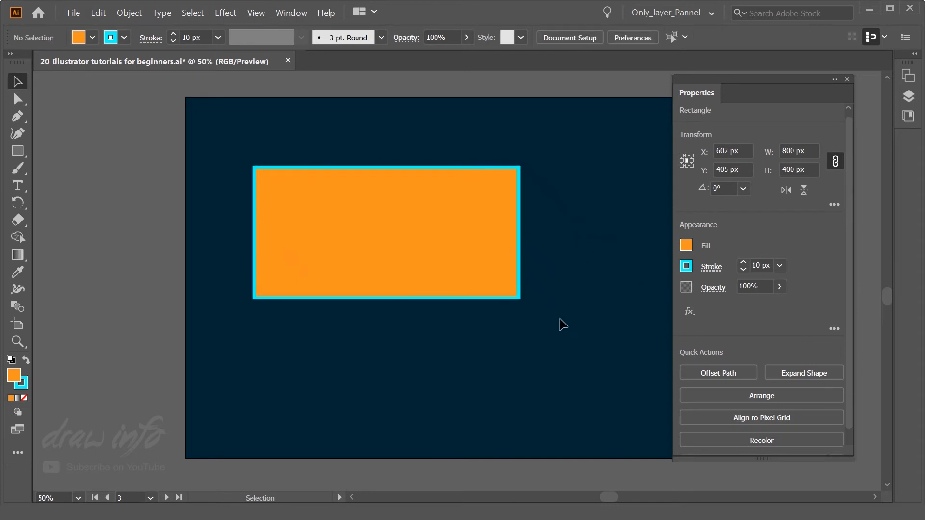
Delete the rectangle and draw a circle about 416 px across, centred near X 497 px, Y 494 px, with the Ellipse tool.
left_click(394, 282)
key("Delete")
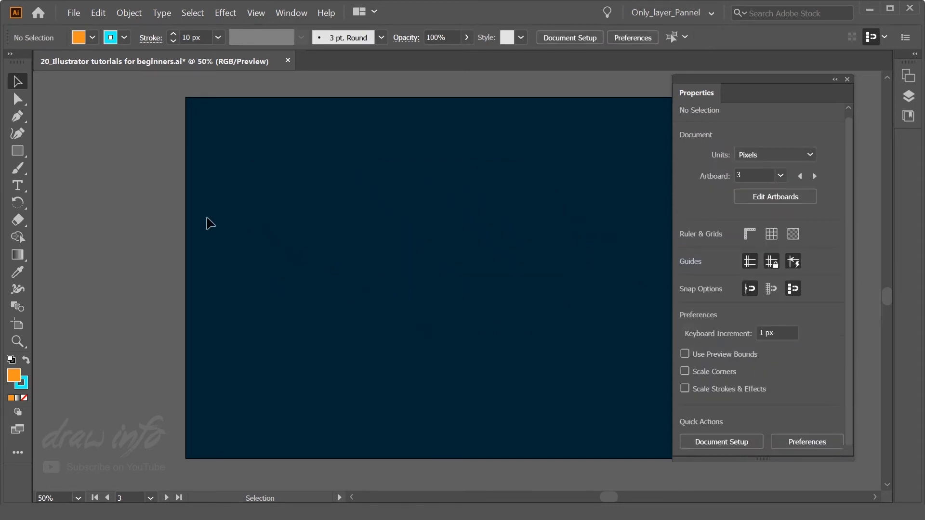
left_click(21, 152)
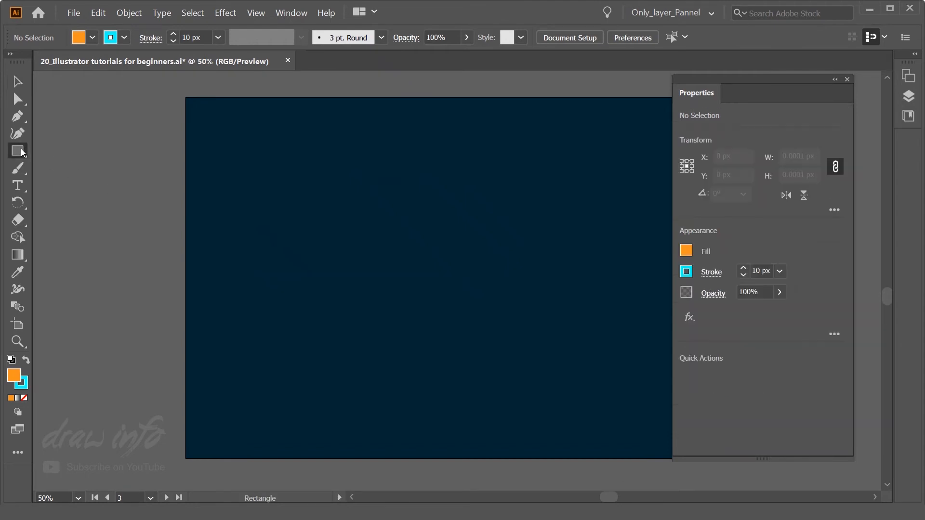
left_click(21, 153)
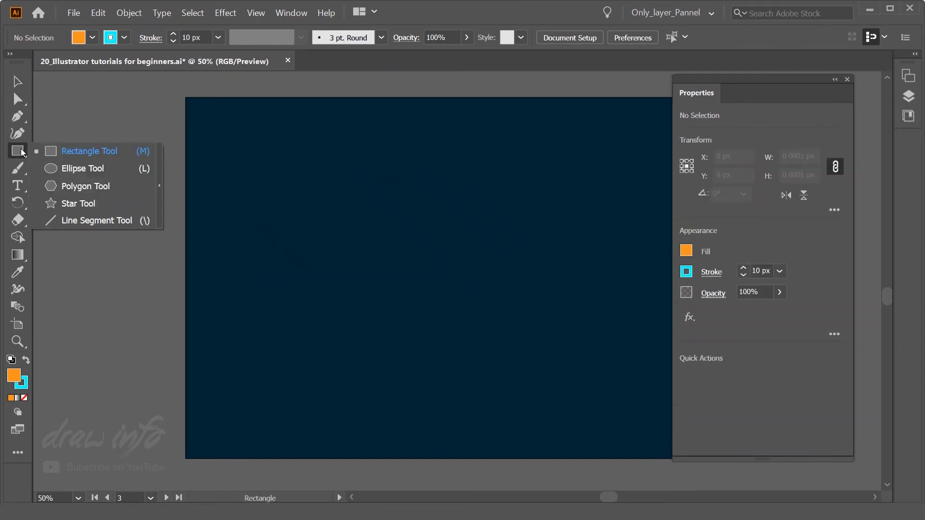
left_click(108, 171)
left_click_drag(295, 206, 416, 331)
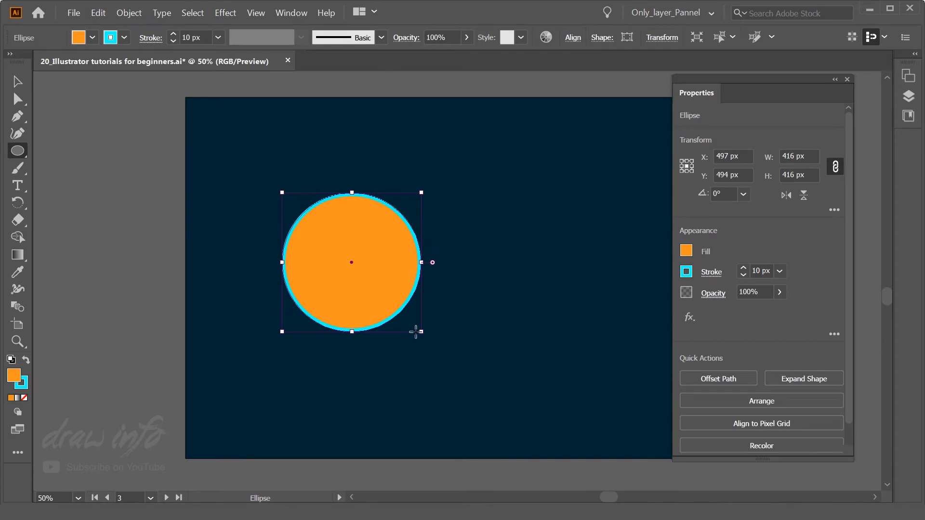
Select and deselect the circle to compare its object properties with the document properties.
left_click(18, 82)
left_click(285, 304)
left_click(387, 287)
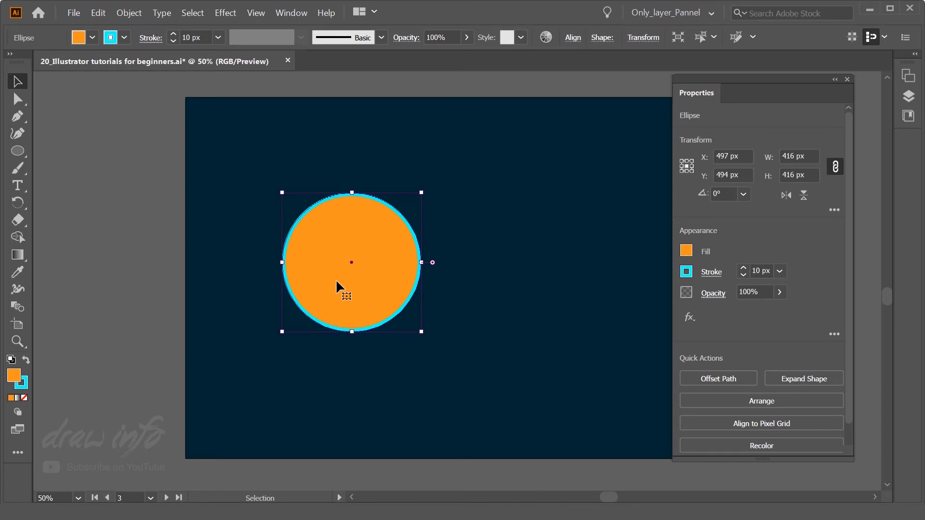
left_click(477, 324)
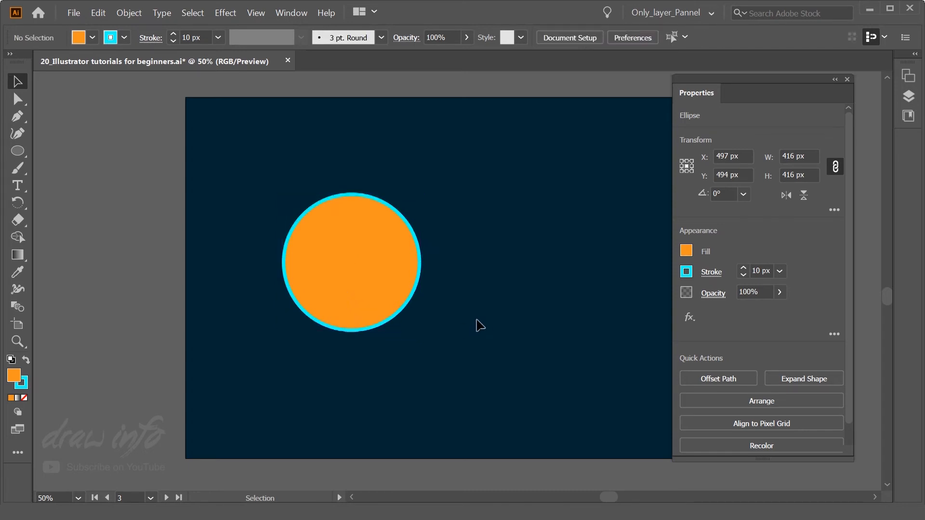
left_click(369, 289)
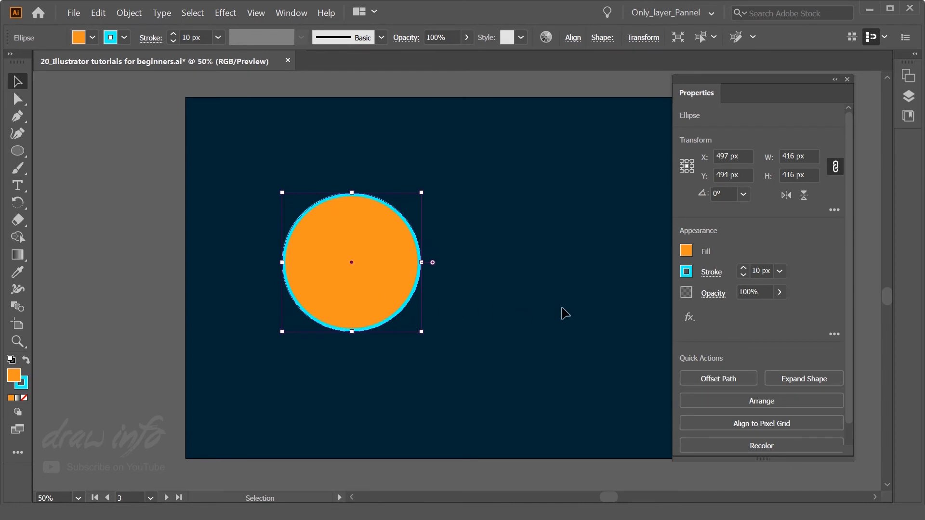
left_click(453, 292)
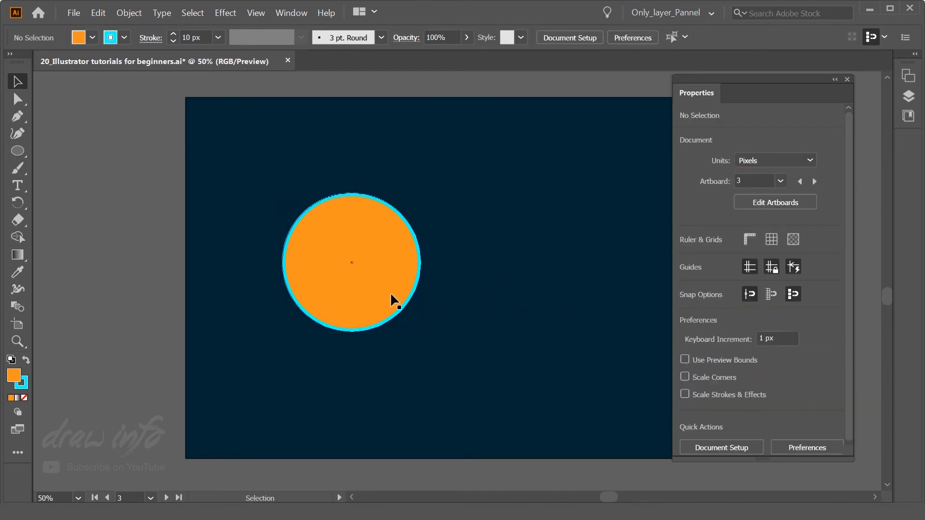
Select the circle and scale it proportionally to a width of 100 px.
left_click(390, 292)
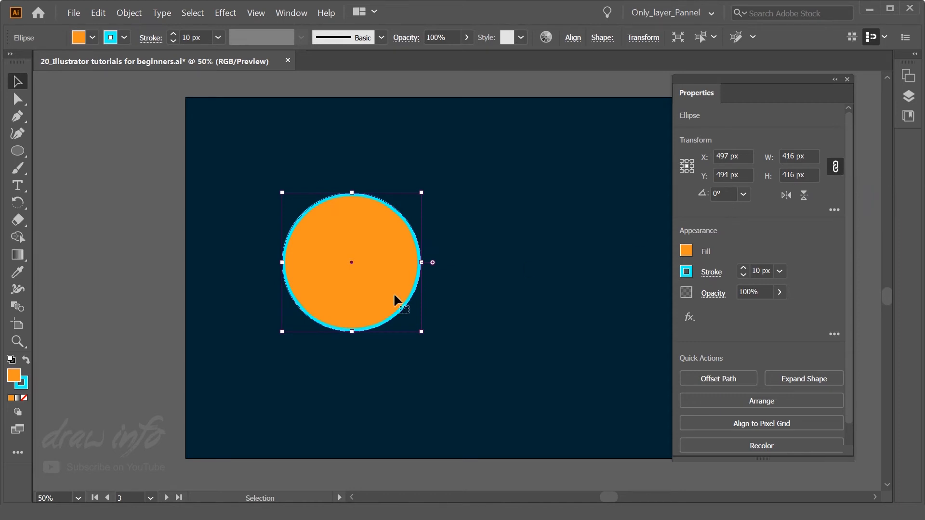
double_click(792, 156)
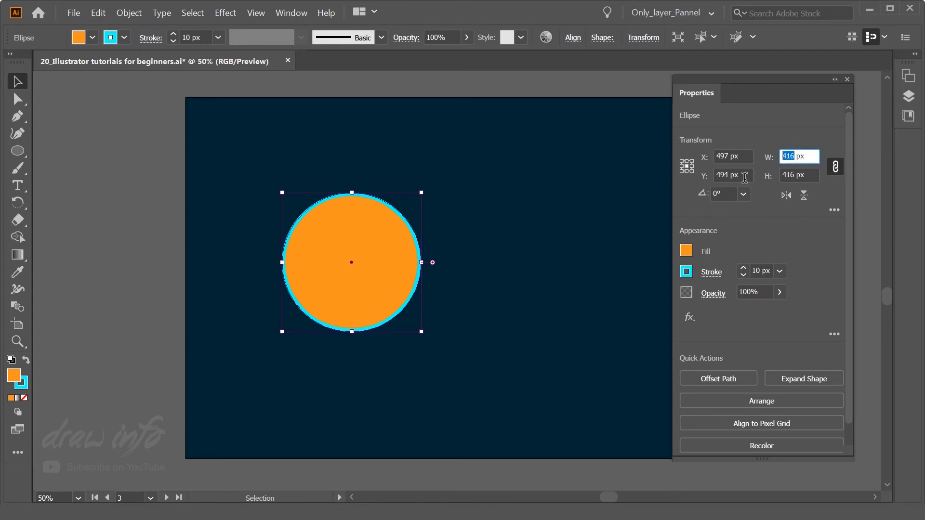
type("100")
key("Return")
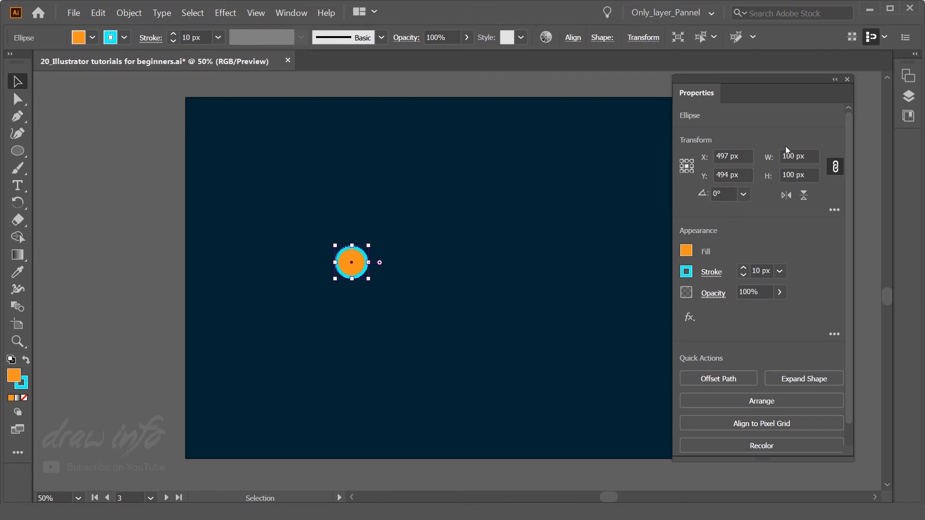
Scale the circle proportionally to a width of 400 px and deselect it.
double_click(793, 156)
type("400")
key("Return")
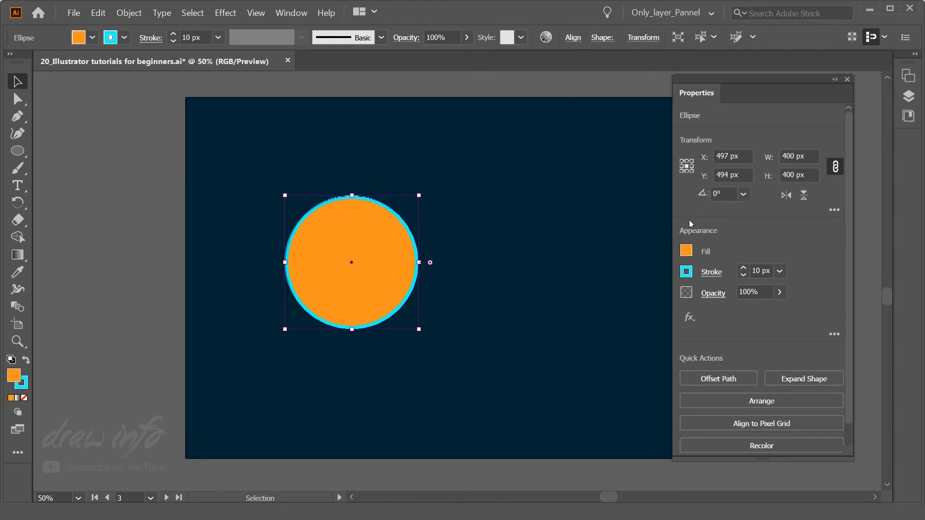
left_click(467, 303)
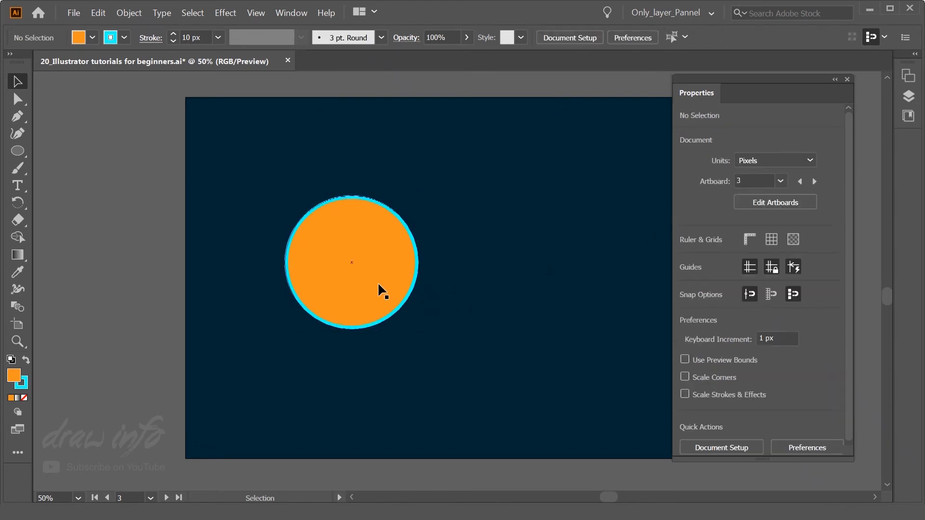
left_click(378, 286)
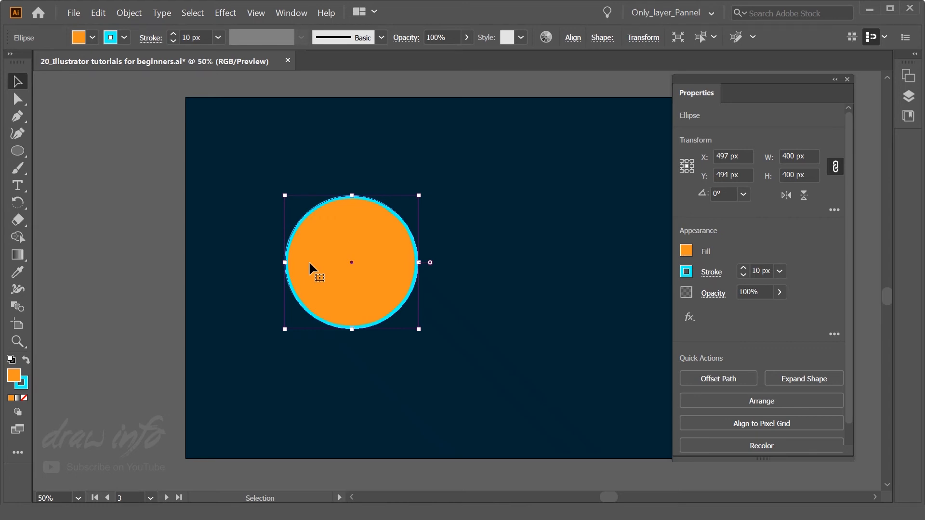
left_click(483, 205)
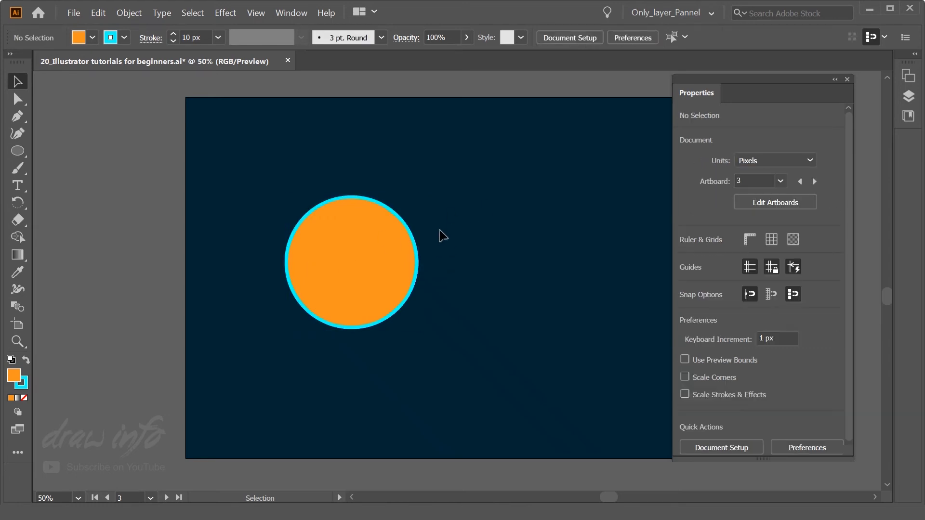
With Direct Selection, move the circle's right anchor to about X 790, Y 519 px, top to X 495, Y 238 px, and left to X 207, Y 528 px.
left_click_drag(441, 231, 385, 302)
left_click(479, 253)
key("a")
left_click_drag(461, 241, 386, 292)
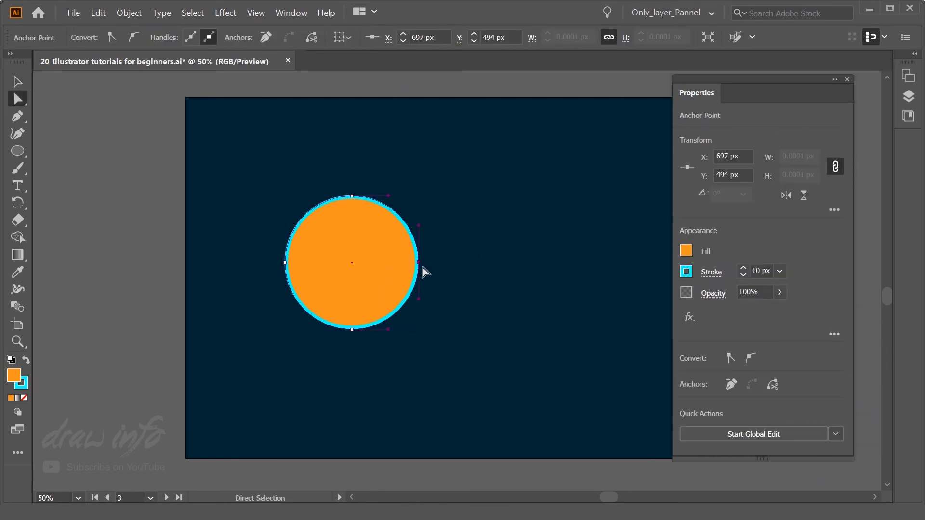
left_click_drag(418, 263, 450, 271)
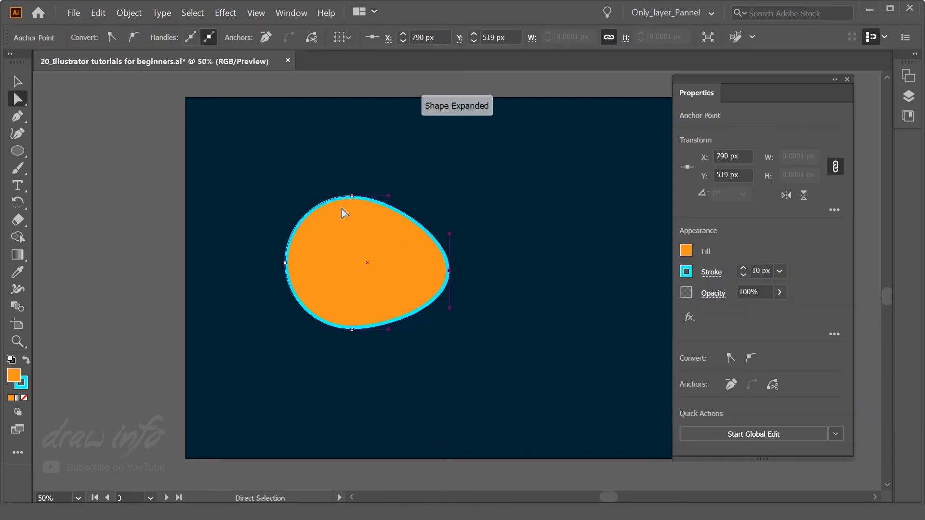
left_click_drag(353, 196, 350, 178)
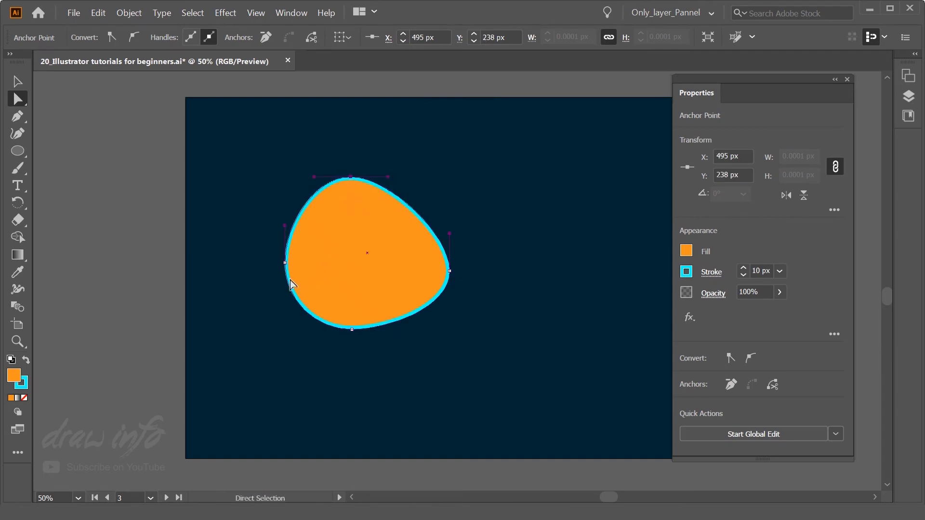
left_click_drag(285, 263, 254, 273)
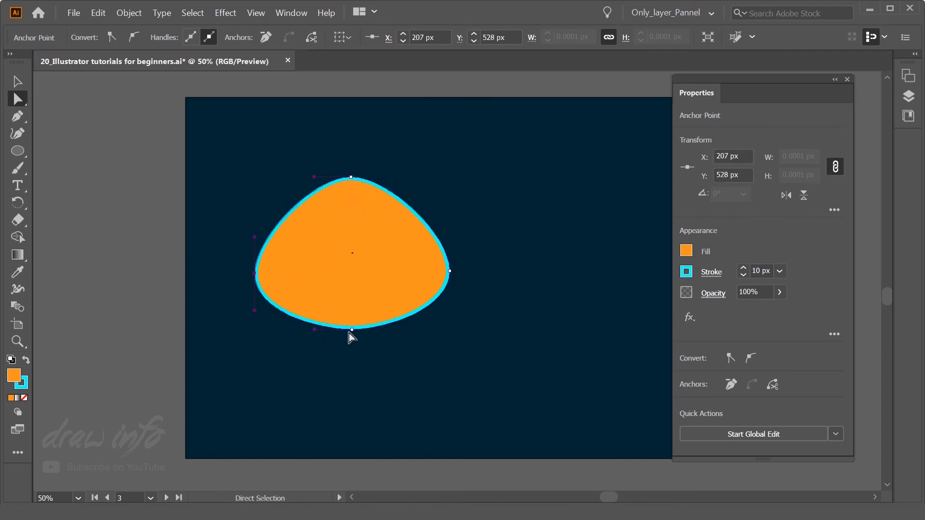
Pull the shape's four anchors further outward, with the top at about X 476, Y 150 px and the left at X 197, Y 540 px.
left_click_drag(352, 330, 356, 360)
left_click_drag(449, 271, 481, 262)
left_click_drag(350, 177, 344, 147)
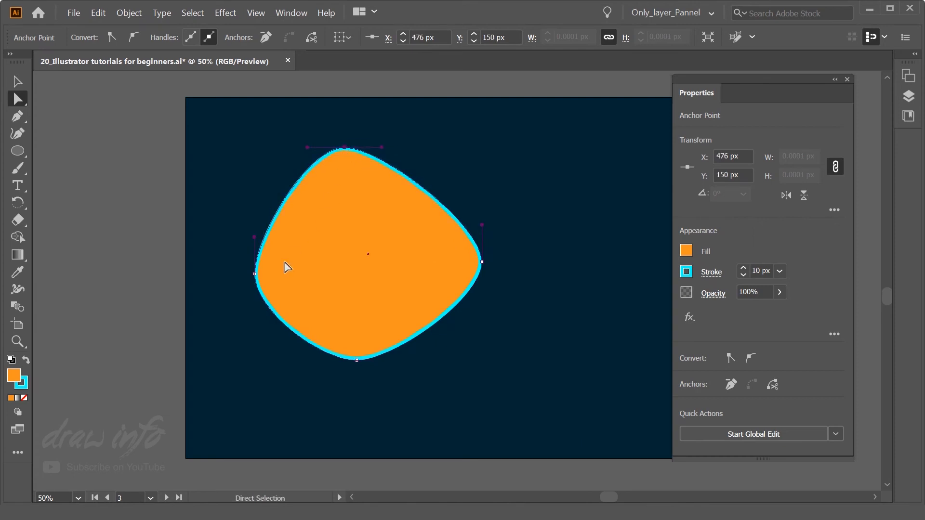
left_click_drag(254, 273, 251, 277)
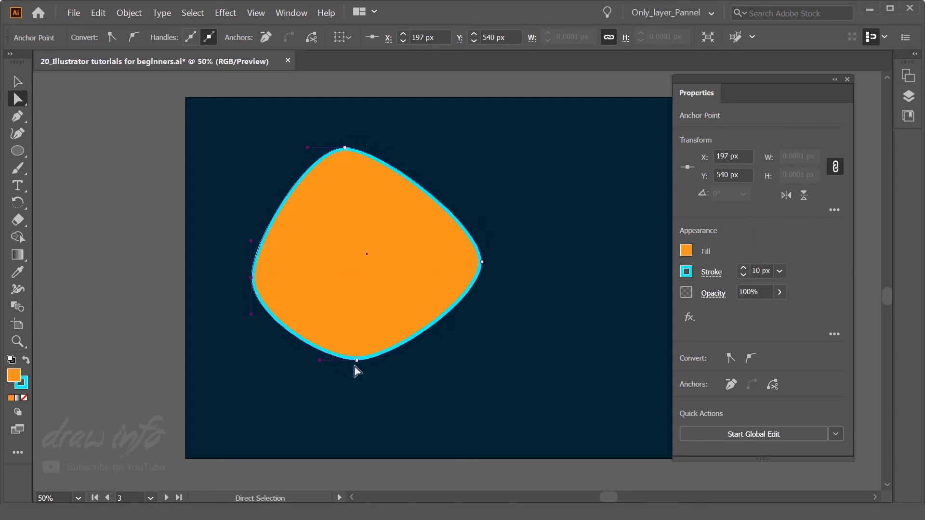
left_click_drag(356, 360, 366, 383)
left_click(553, 301)
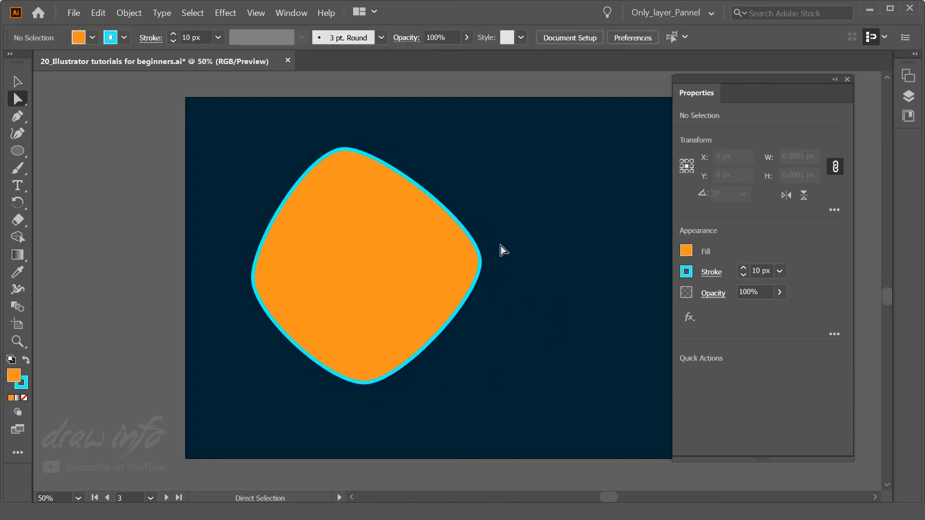
Select the whole reshaped path with the Selection tool and delete it from the artboard.
key("v")
left_click_drag(512, 144, 236, 410)
key("Delete")
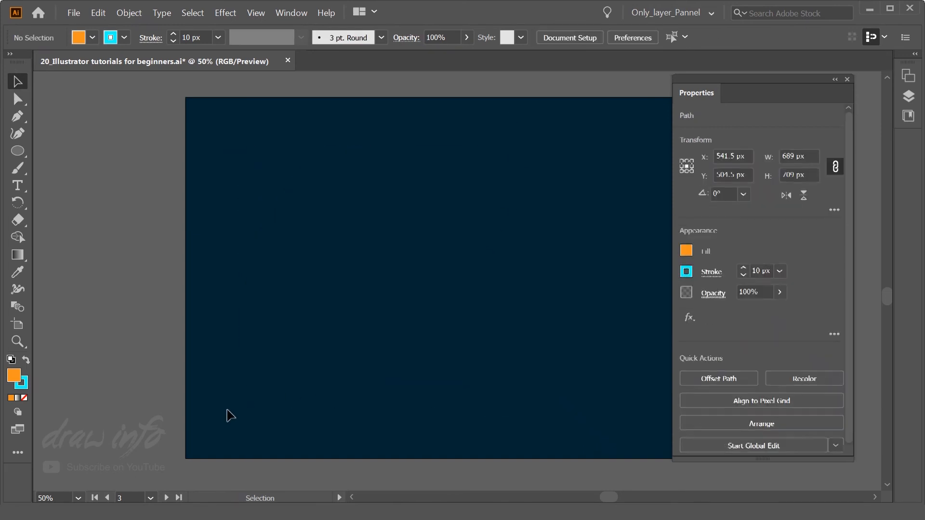
Create a ten-sided polygon with a 50 px radius near the upper middle of the artboard.
left_click(18, 151)
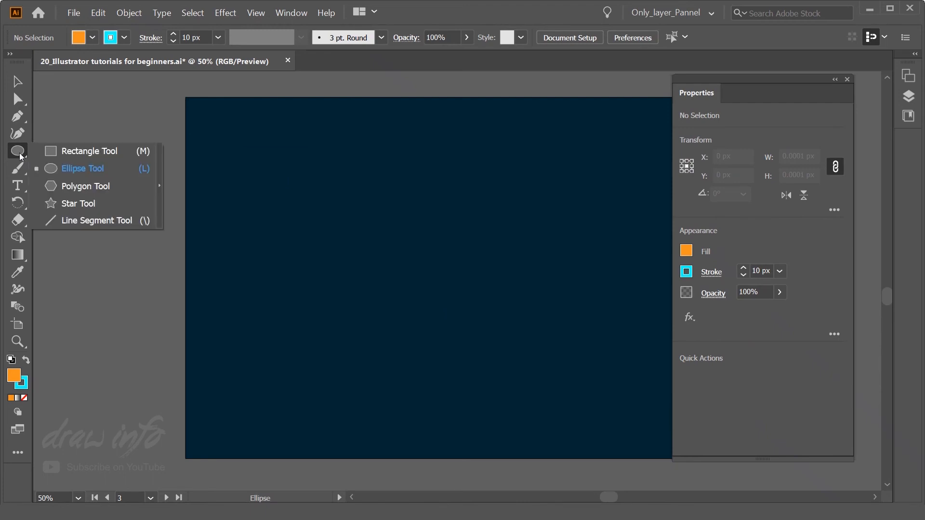
left_click(61, 187)
left_click(412, 226)
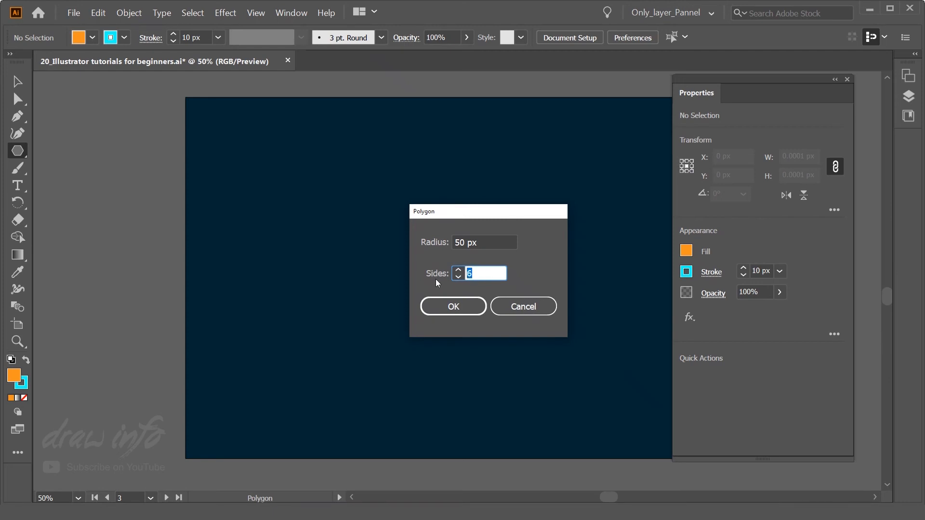
type("10")
left_click(462, 309)
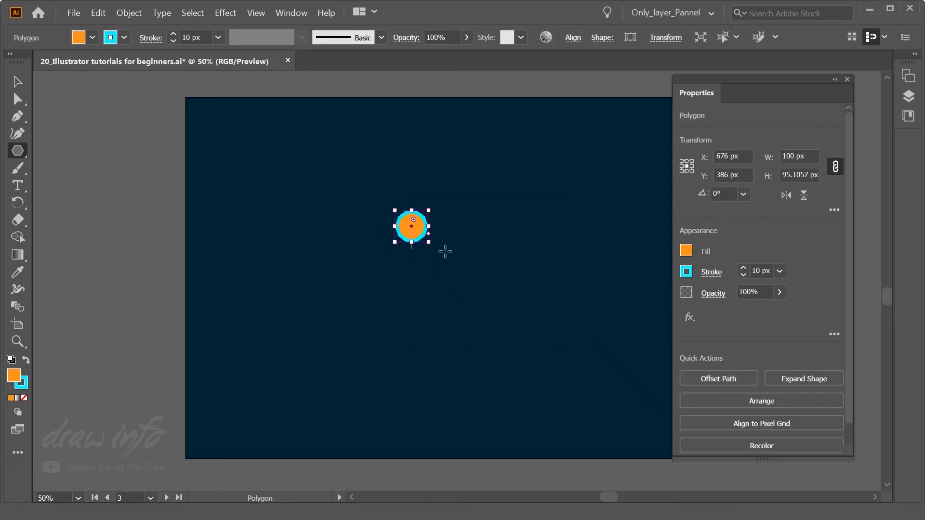
Replace the small polygon with one about 1054 by 1002 px and move its centre to about X 690, Y 579 px.
key("Delete")
left_click_drag(331, 195, 454, 307)
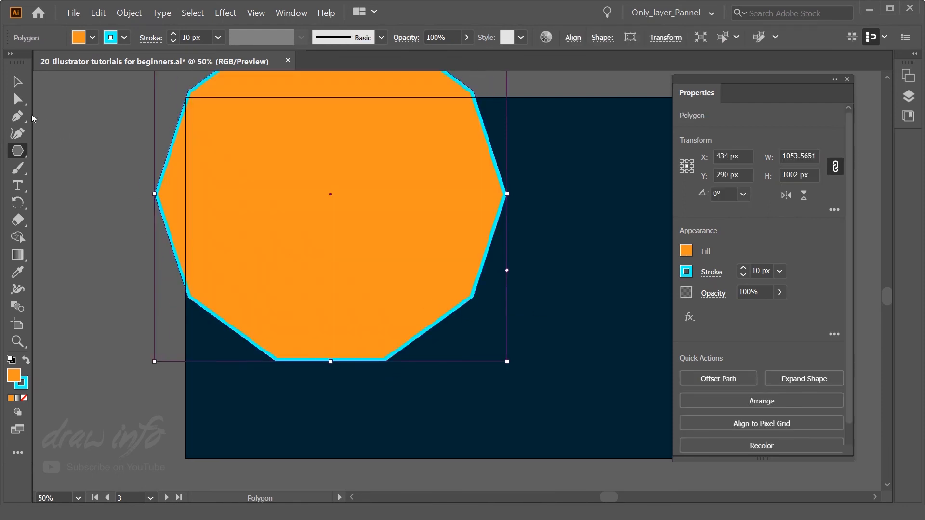
left_click(18, 81)
left_click_drag(422, 191, 505, 283)
With the Selection tool active, reduce the large polygon's side count to 6.
left_click(17, 151)
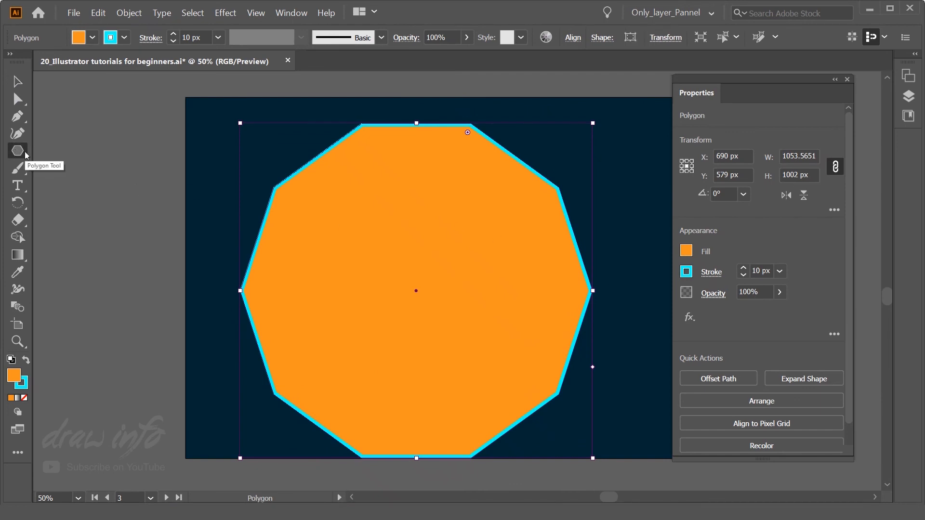
left_click(18, 82)
left_click(82, 154)
left_click(380, 217)
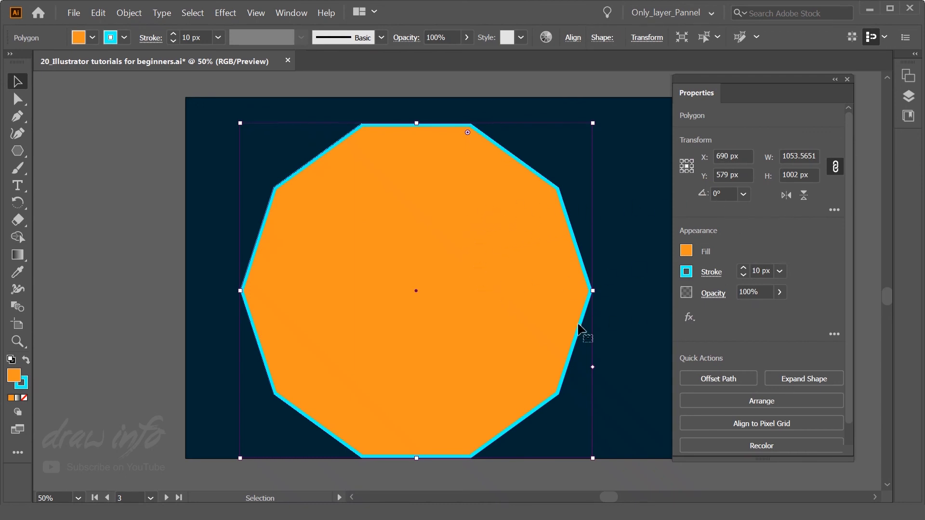
left_click(834, 210)
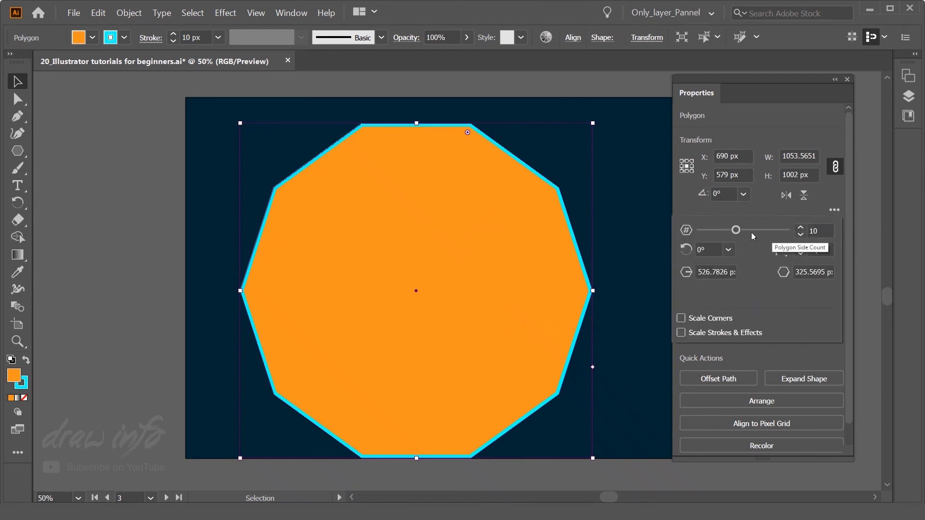
left_click_drag(737, 234, 720, 233)
Set the polygon angle to 30° and then to 90°, and raise the side count to 7.
left_click(730, 249)
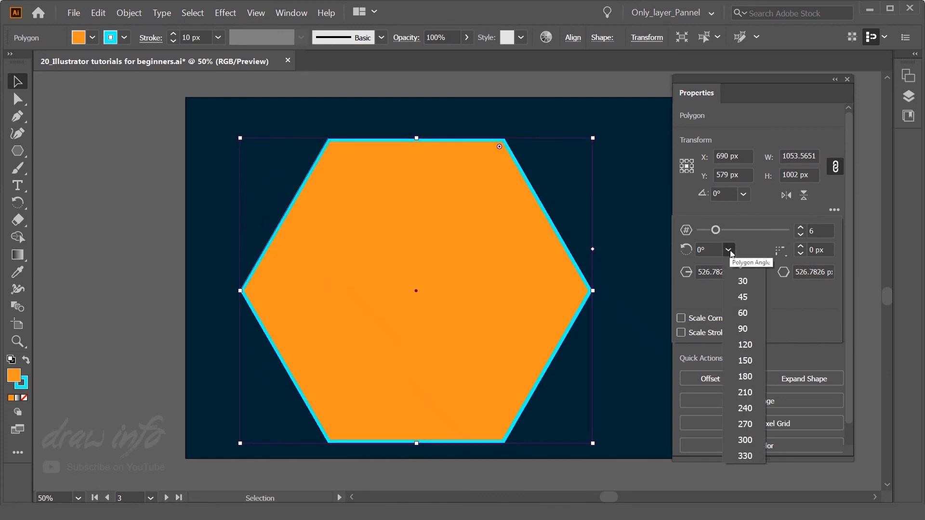
left_click(740, 278)
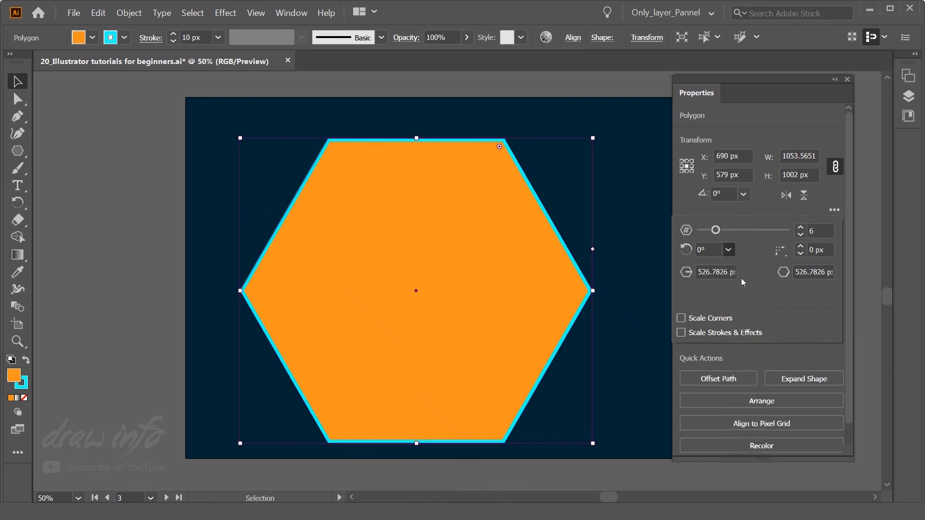
left_click(730, 250)
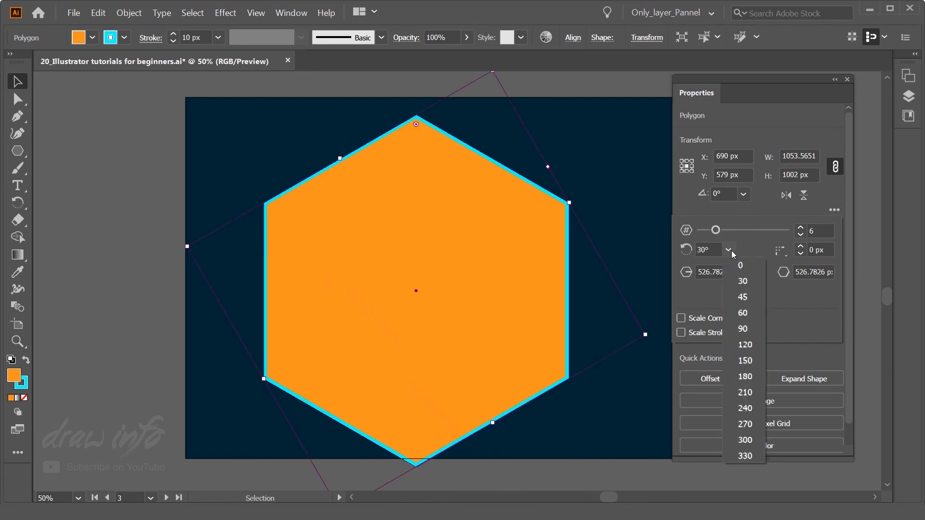
left_click(744, 329)
left_click_drag(716, 231, 722, 231)
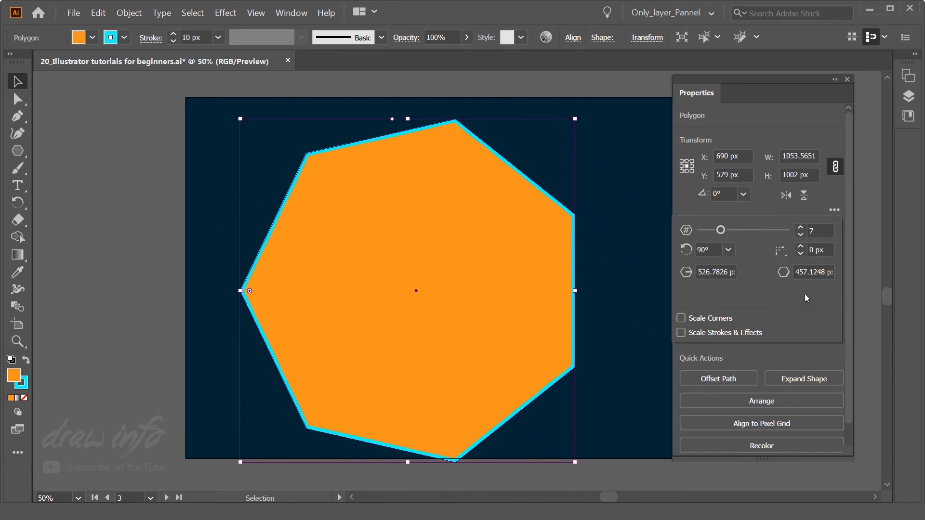
Select the heptagon's topmost anchor with Direct Selection and set the polygon's corner radius to 20 px.
left_click(814, 250)
key("Return")
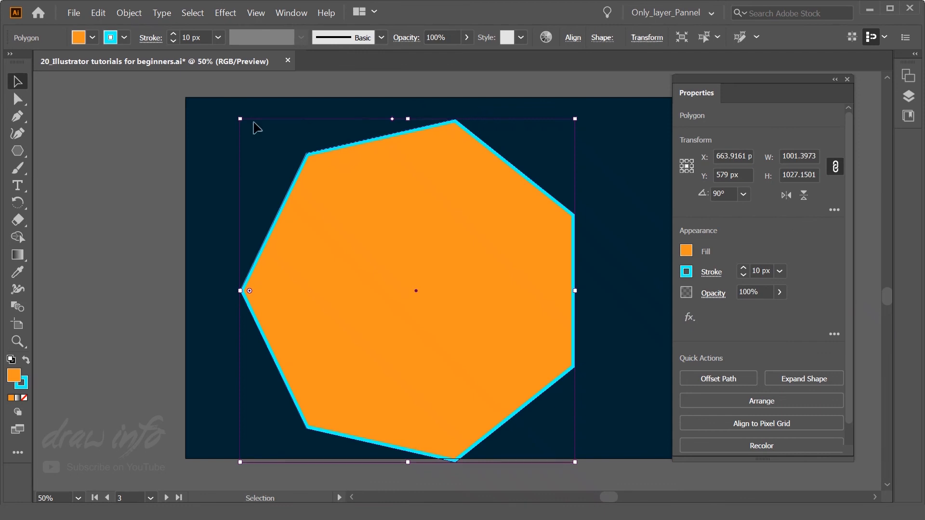
key("a")
left_click_drag(474, 99, 428, 155)
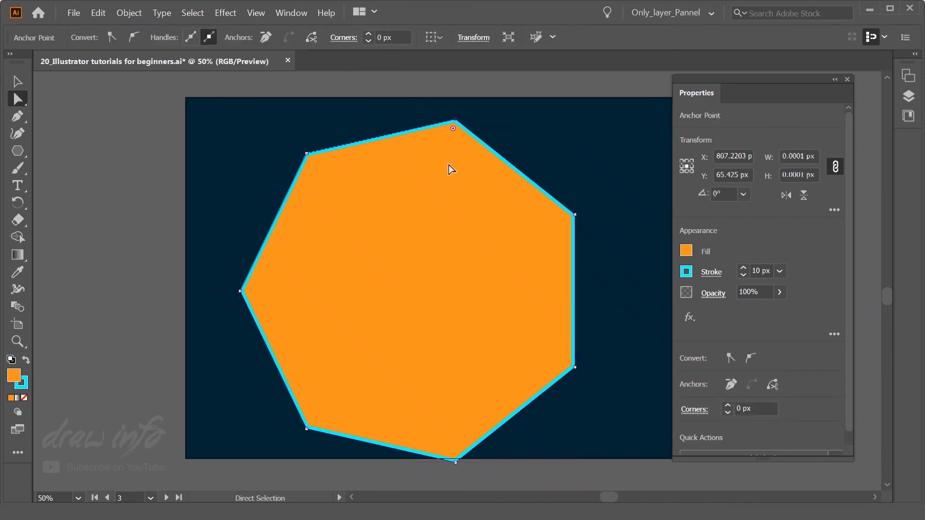
left_click(834, 210)
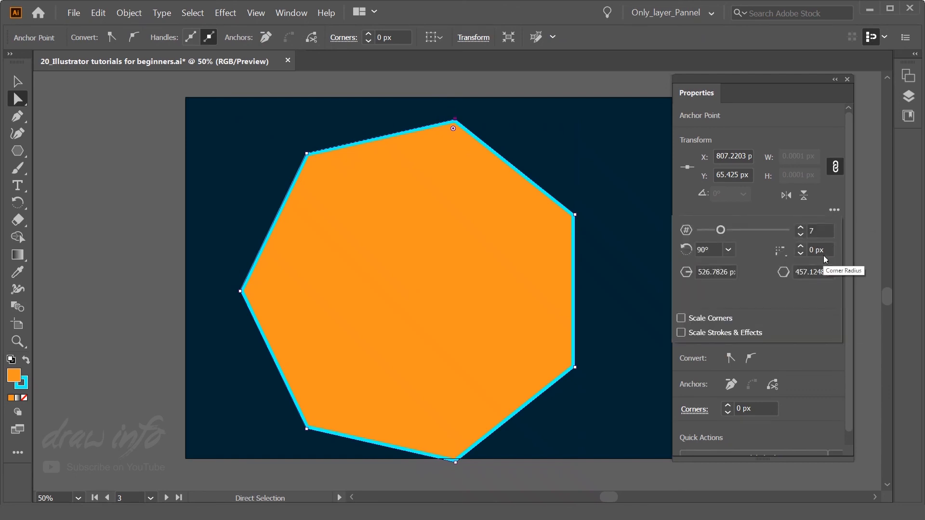
left_click_drag(817, 251, 803, 251)
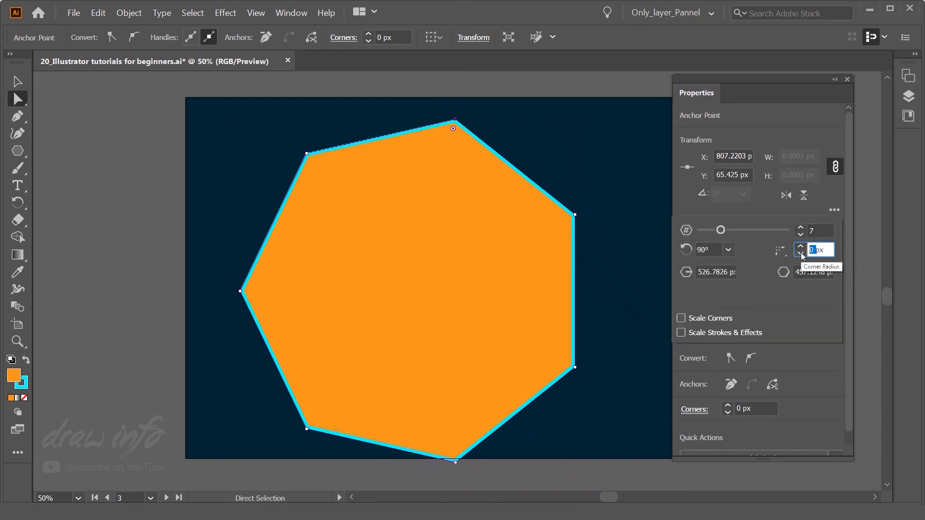
type("20")
key("Return")
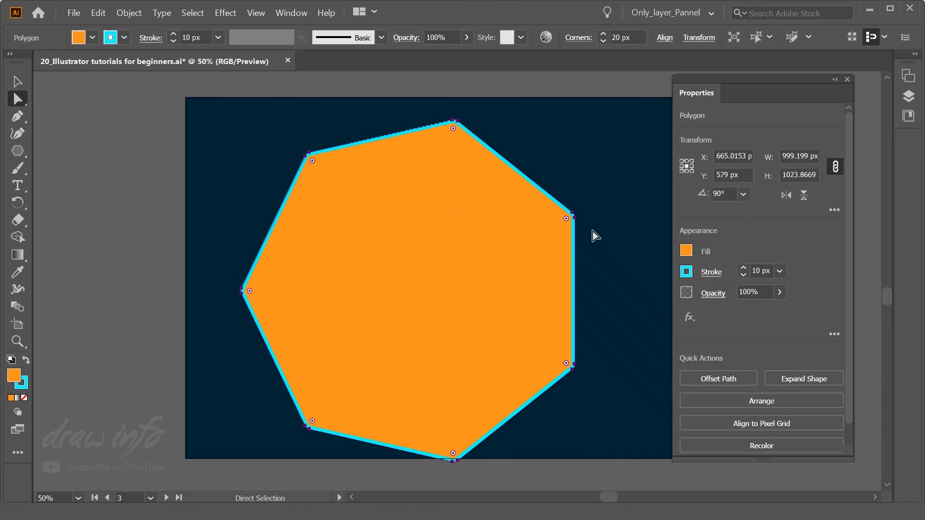
Increase the heptagon's corner radius to 100 px.
left_click(835, 210)
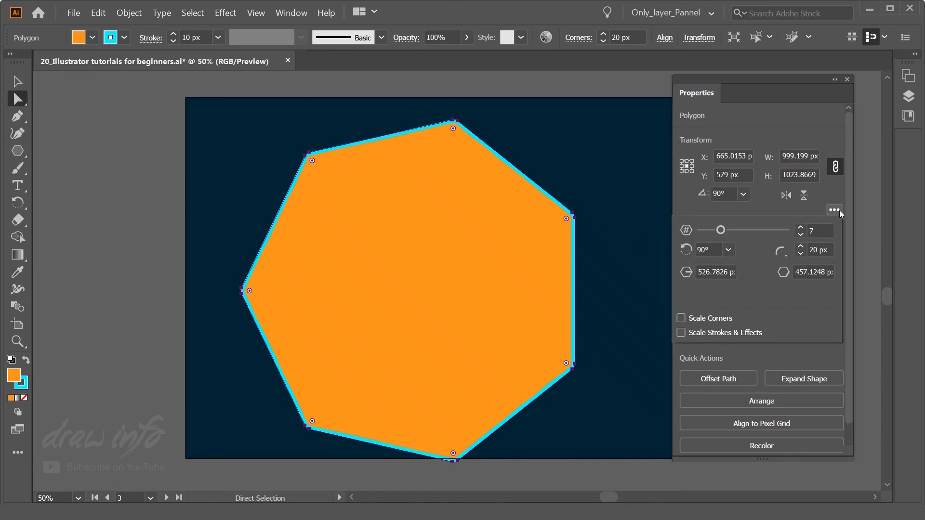
left_click(819, 250)
type("1")
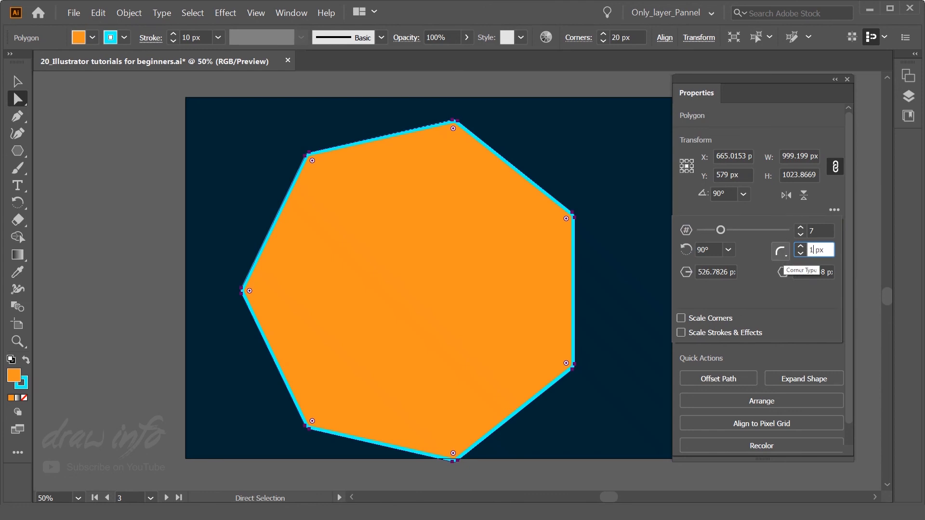
type("00")
key("Return")
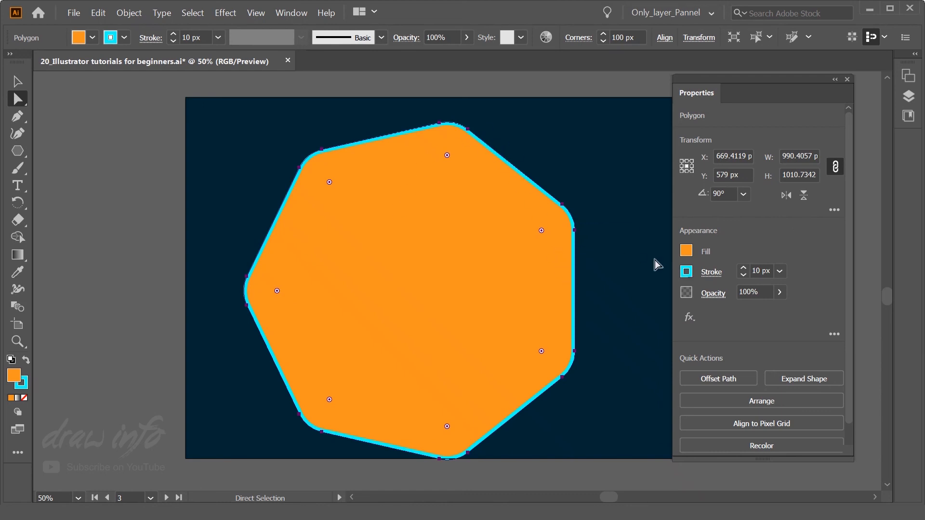
Reselect the rounded heptagon and delete it from the artboard.
left_click(834, 211)
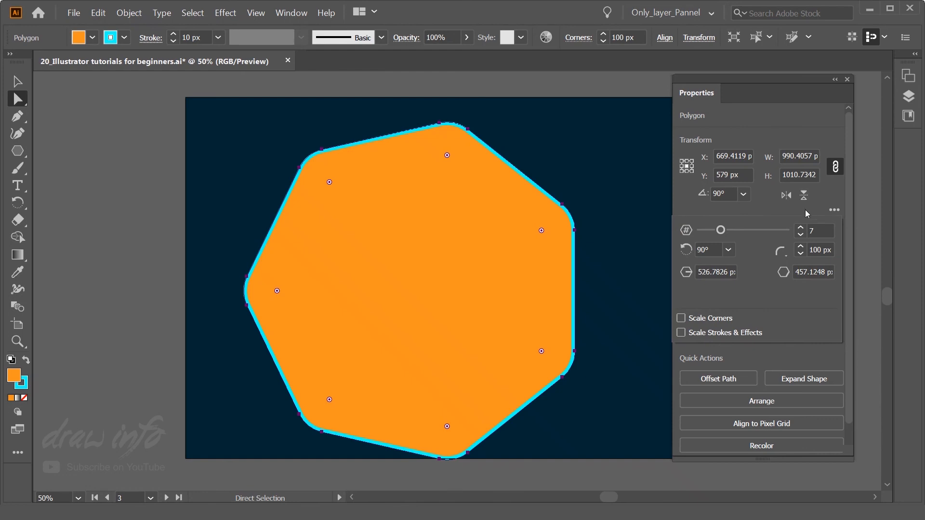
left_click(430, 272)
left_click(229, 226)
left_click(334, 256)
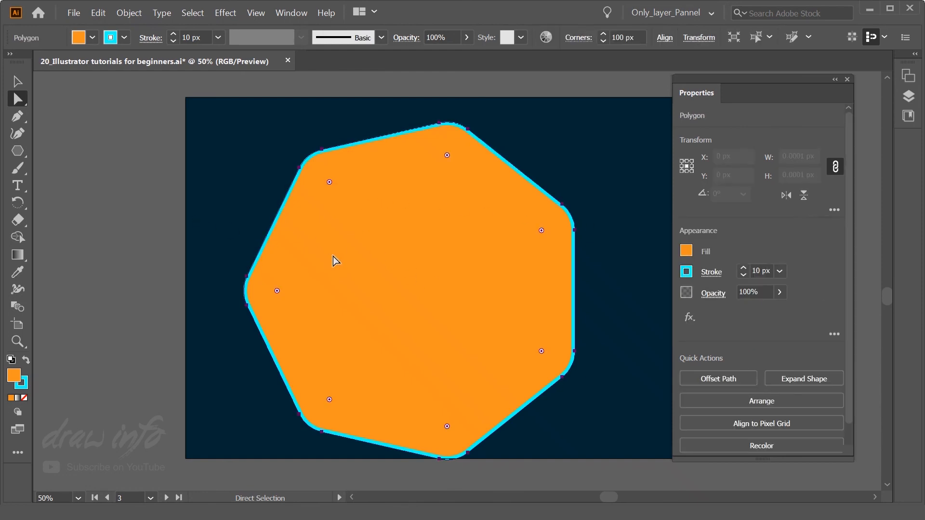
key("Delete")
Draw three crossing line segments: a horizontal one about 739 px long, a steep rising one, and a falling diagonal about 458 px long.
left_click(18, 152)
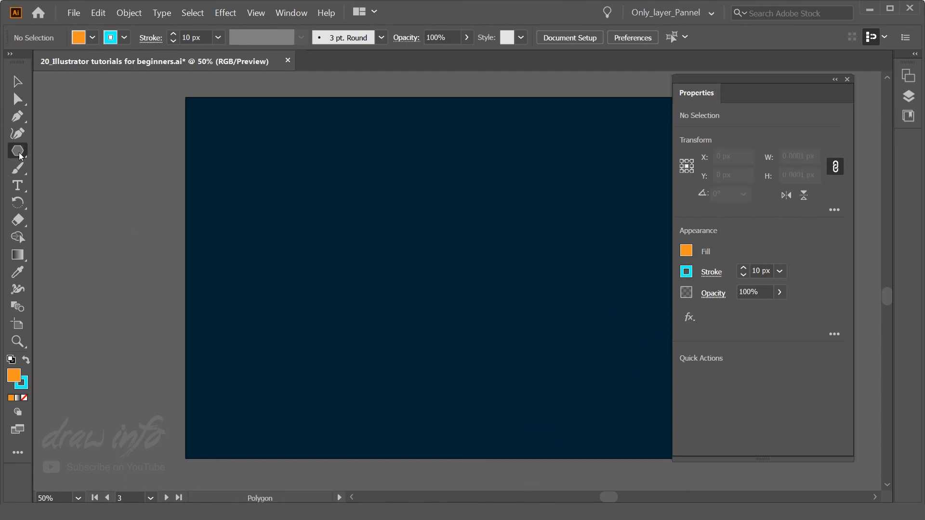
right_click(20, 156)
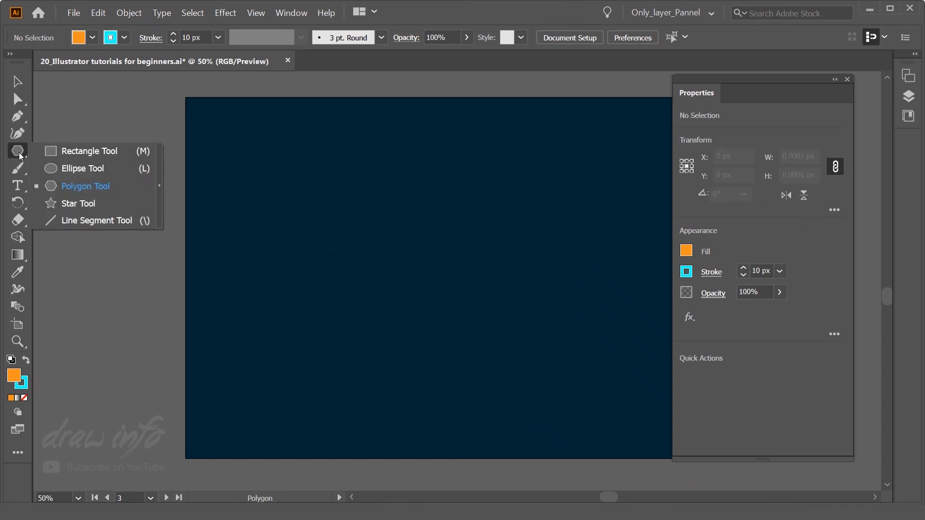
left_click(79, 220)
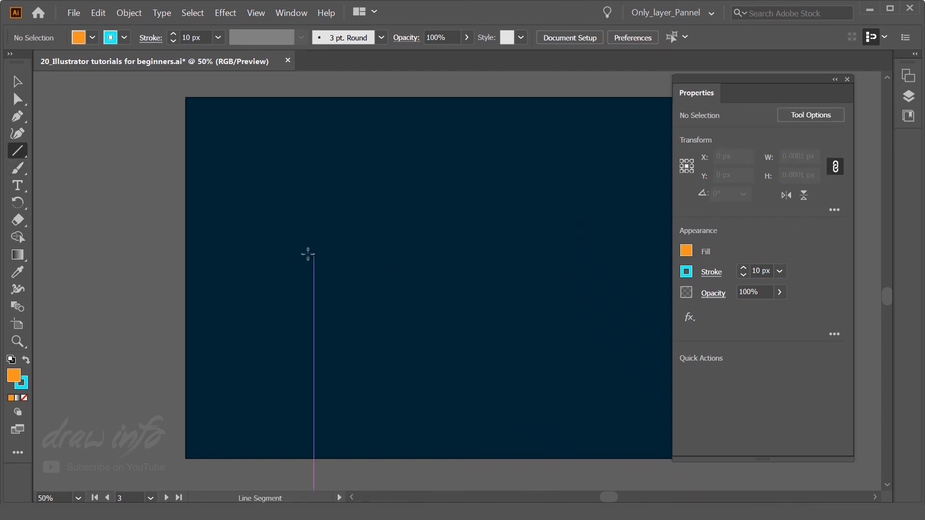
left_click_drag(276, 244, 524, 243)
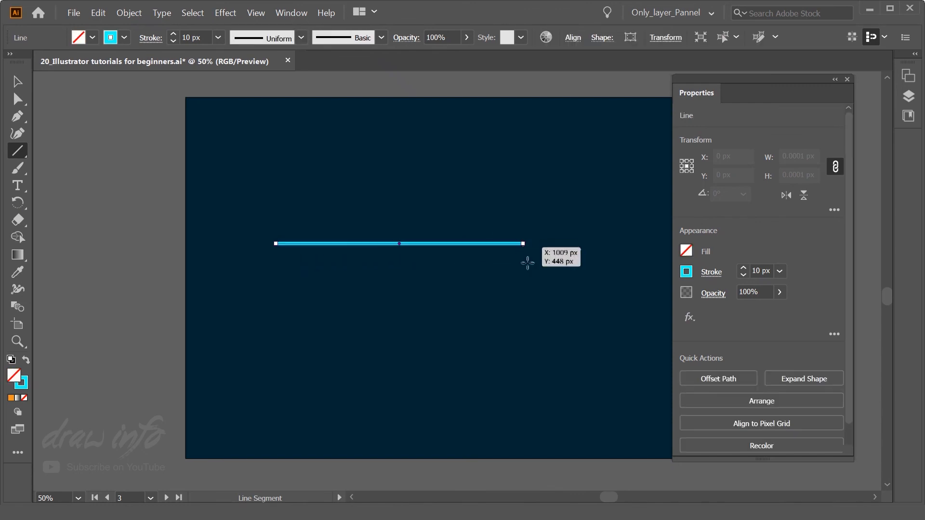
left_click_drag(394, 316, 435, 202)
left_click_drag(335, 188, 447, 293)
left_click(301, 289)
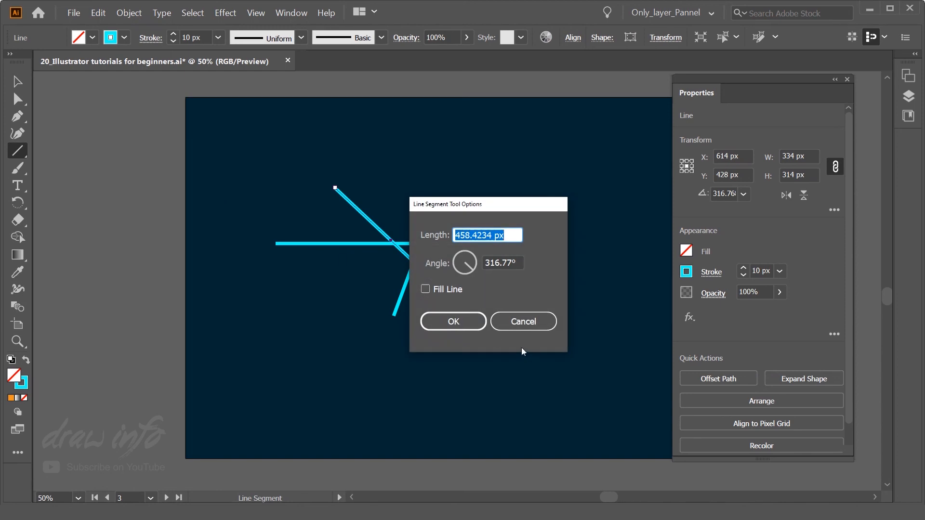
left_click(526, 326)
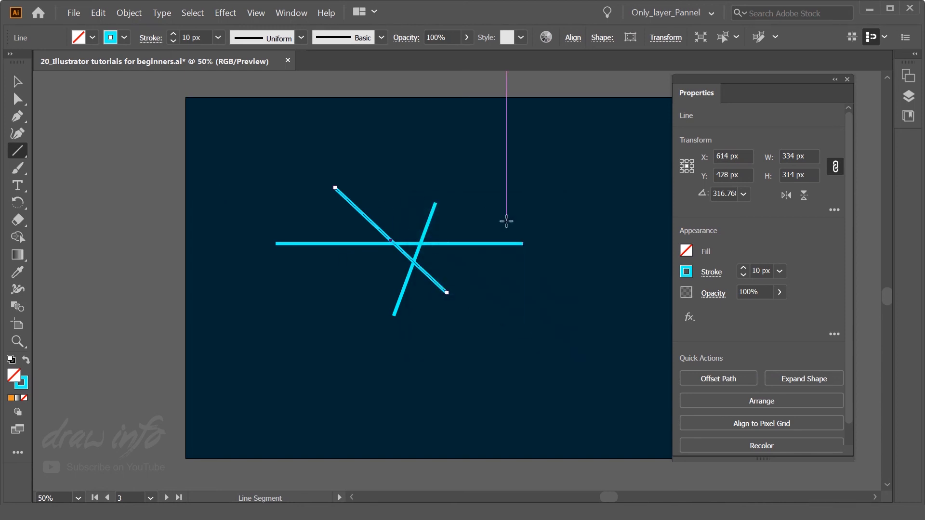
Select all three crossing lines, view the available stroke weights, and deselect the lines.
key("v")
left_click_drag(514, 202, 341, 308)
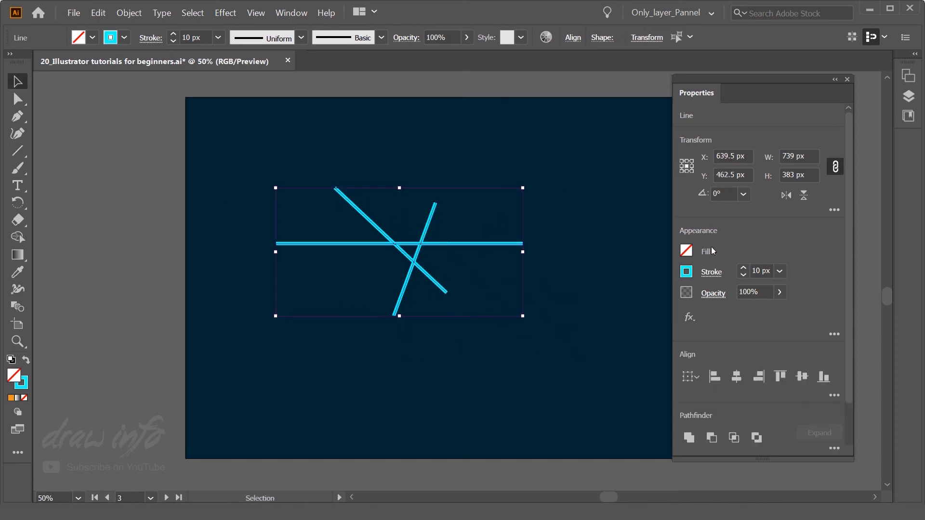
left_click(779, 273)
left_click(779, 273)
left_click(209, 318)
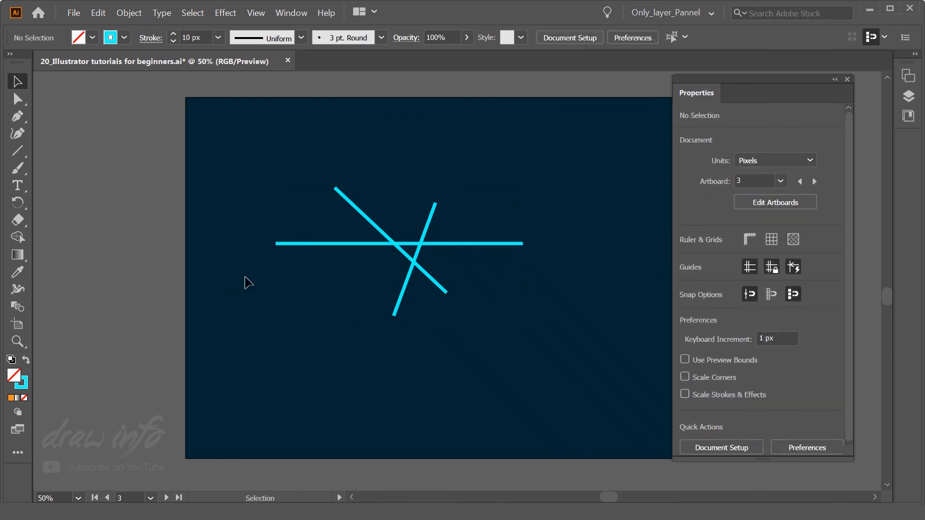
Select the three crossing lines together with the Selection tool.
left_click_drag(256, 165, 549, 345)
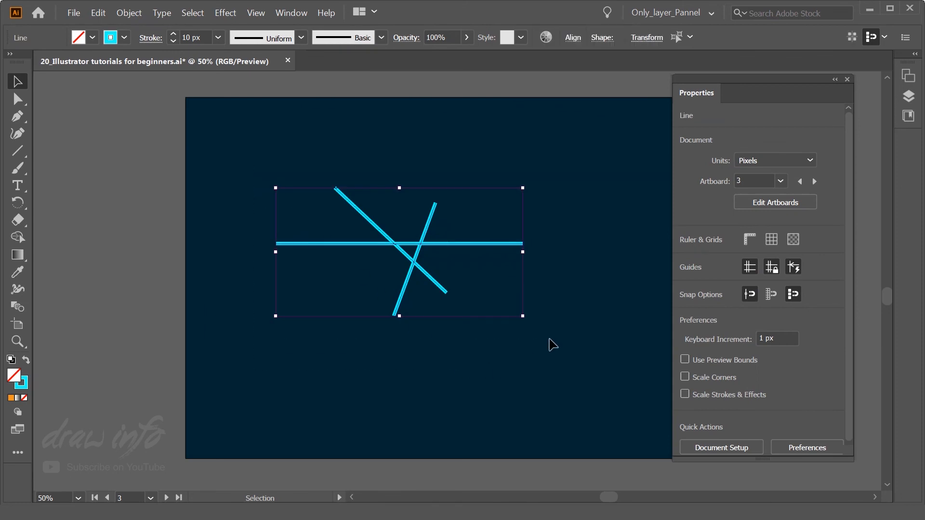
left_click(549, 344)
key("space")
mouse_move(539, 227)
left_mouse_down()
mouse_move(524, 210)
mouse_move(531, 227)
left_mouse_up()
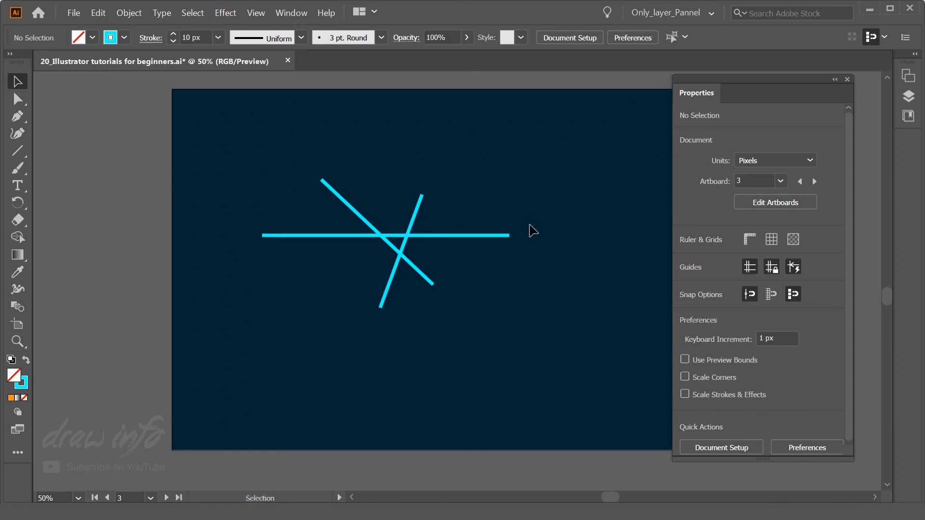
left_click_drag(540, 175, 240, 342)
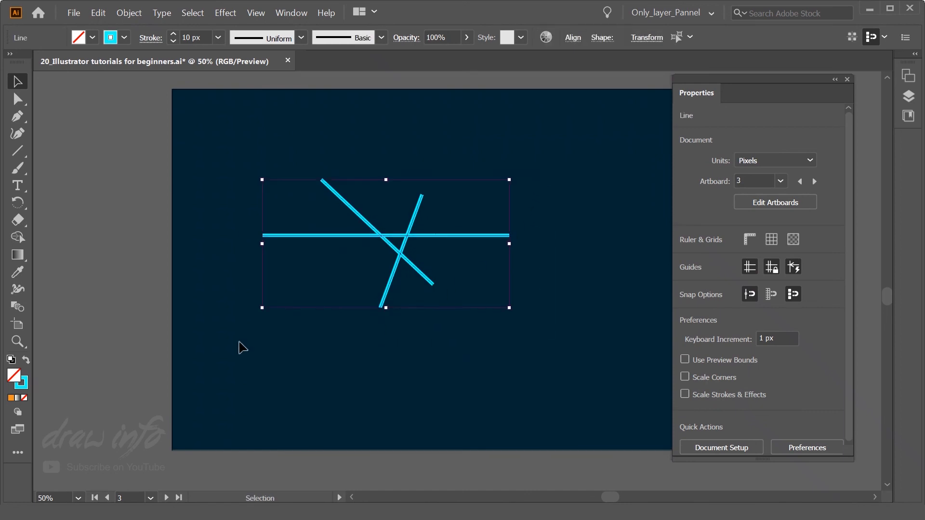